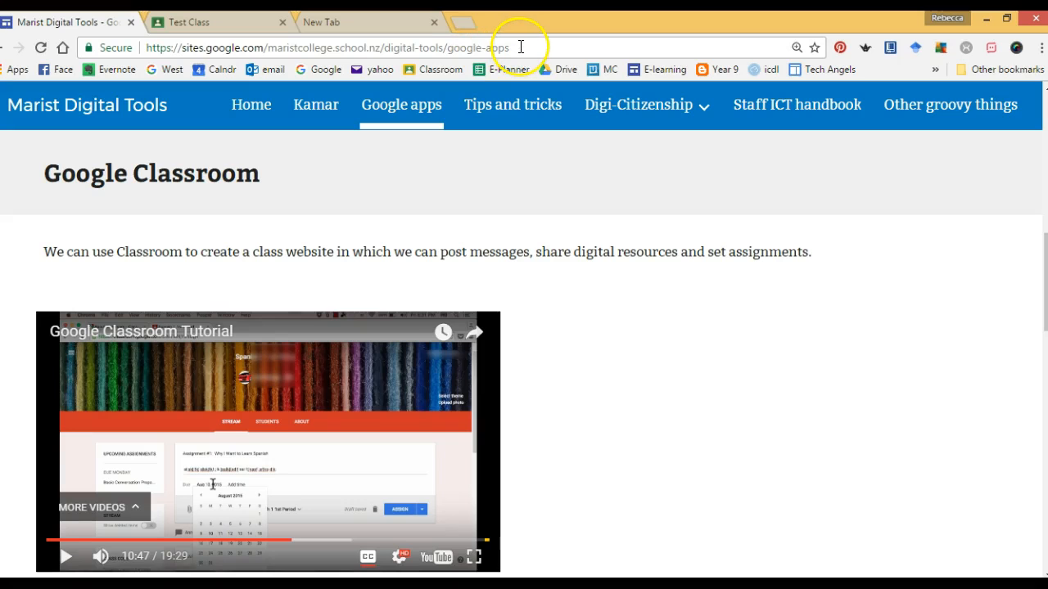
# Step: Go to the Marist Digital Tools home page, open its Google apps page and look through the Google Classroom section
pyautogui.click(91, 108)
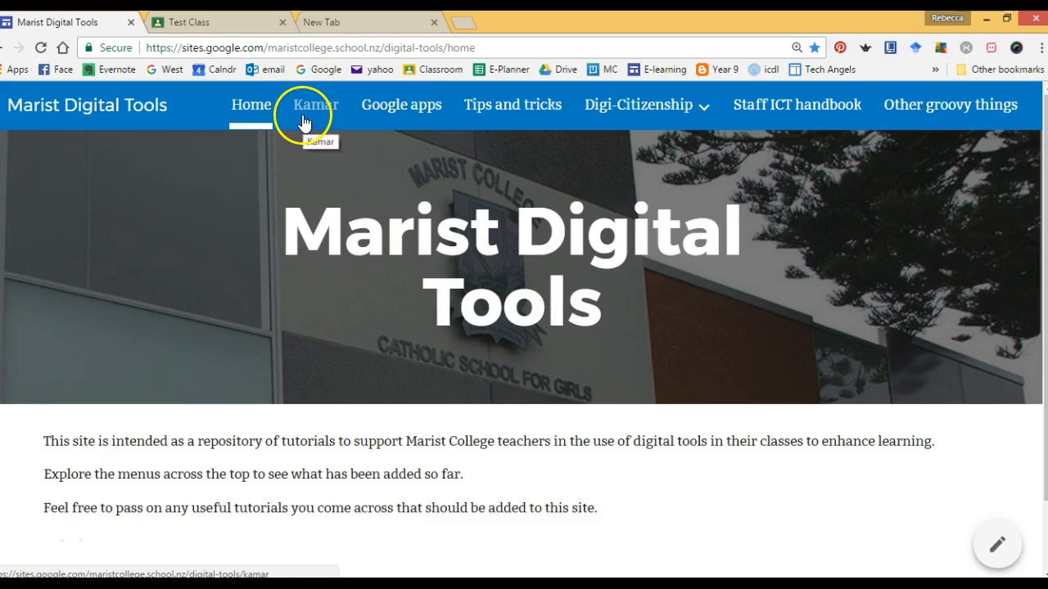
pyautogui.click(395, 106)
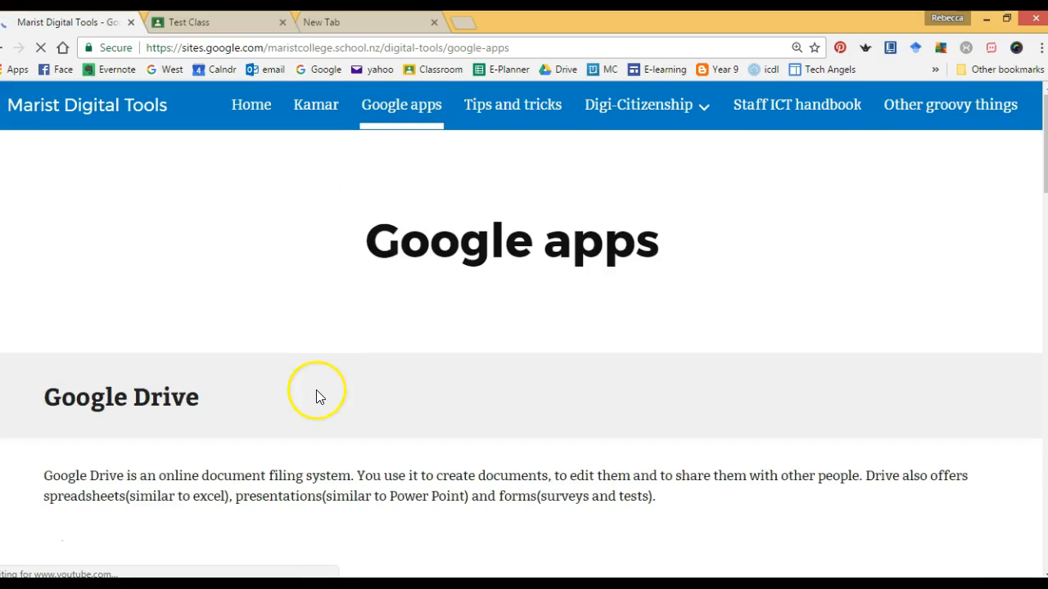
pyautogui.scroll(-8, 319, 397)
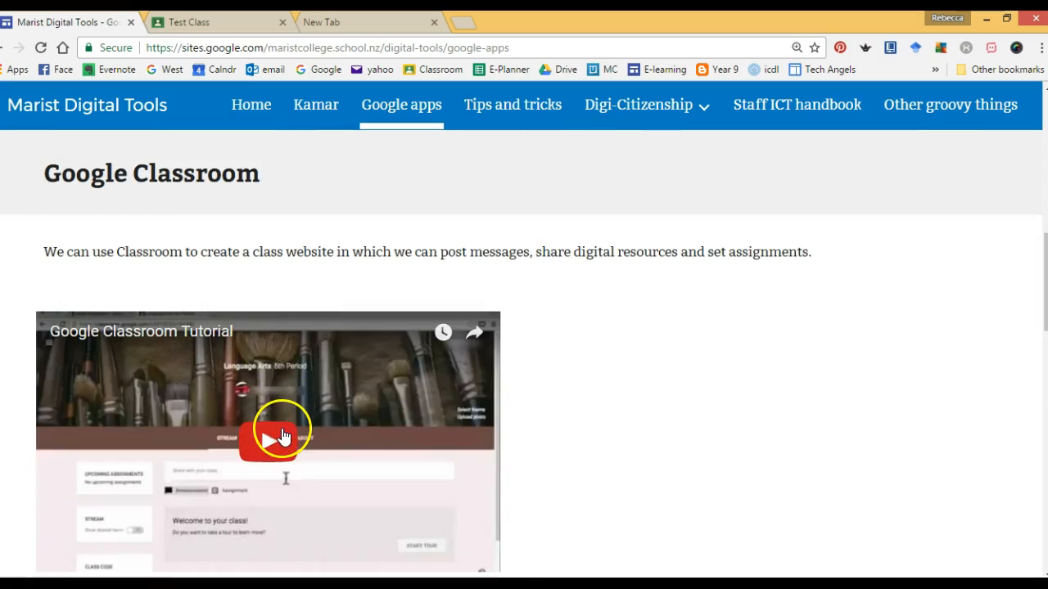
pyautogui.scroll(-3, 281, 434)
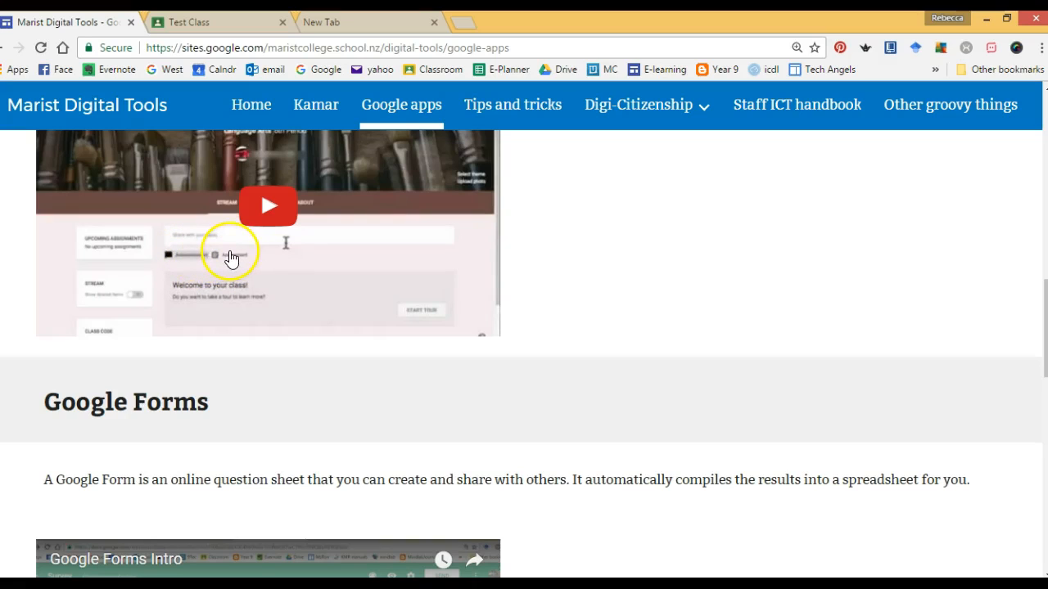
# Step: Switch to Google Classroom, return to the overview of all classes and open Test Class
pyautogui.click(214, 22)
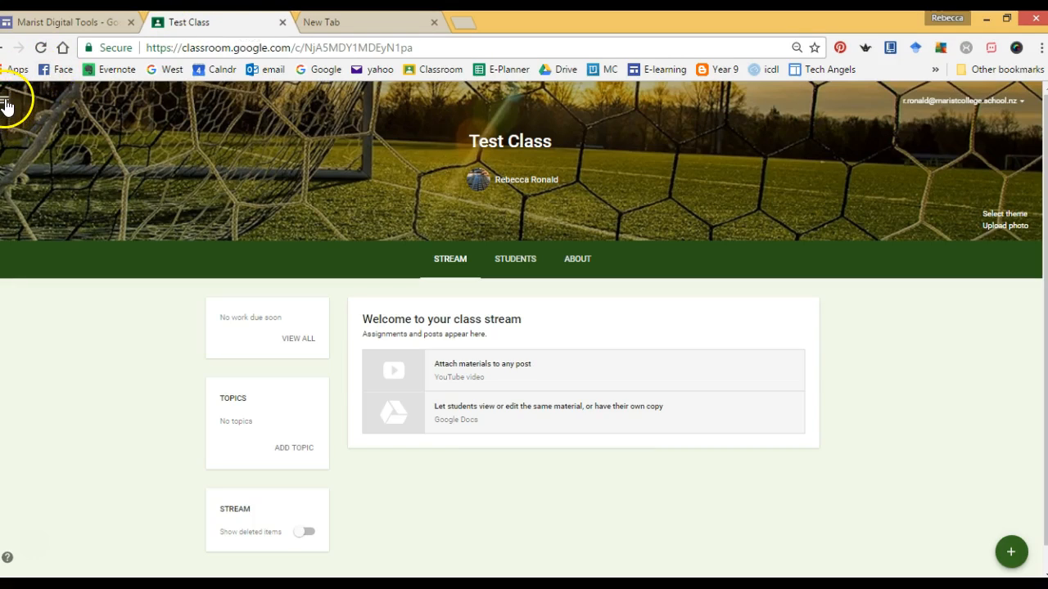
pyautogui.click(1, 47)
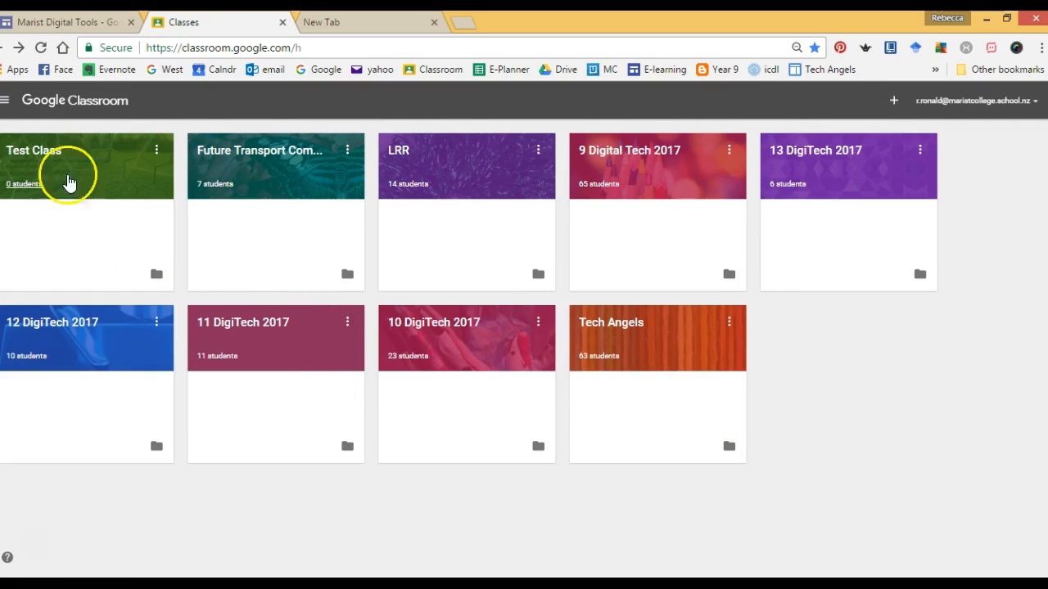
pyautogui.click(43, 161)
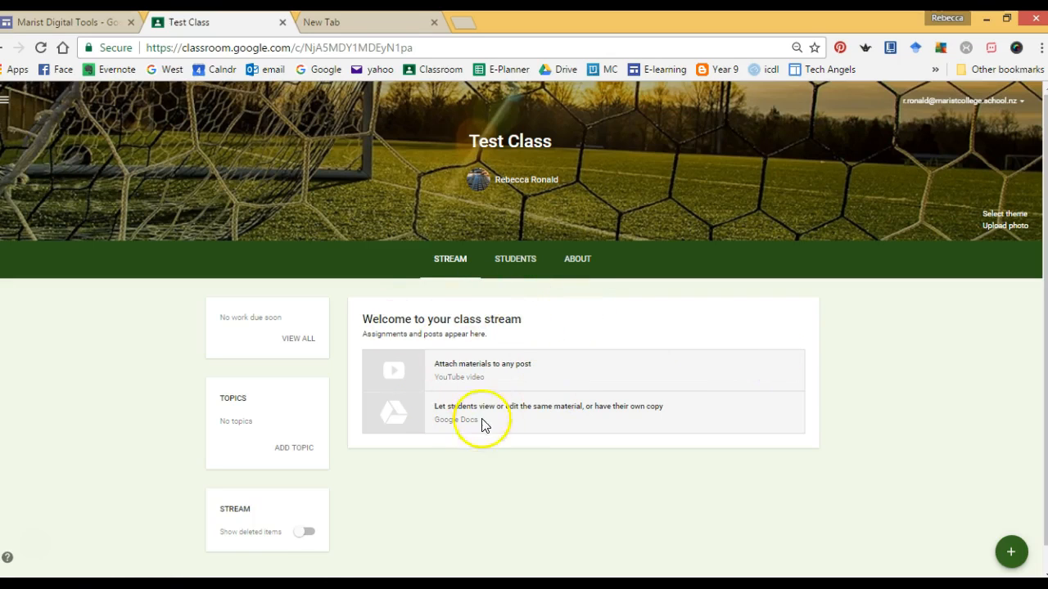
# Step: Post an announcement reading "blah blah" to all students of Test Class
pyautogui.click(1011, 553)
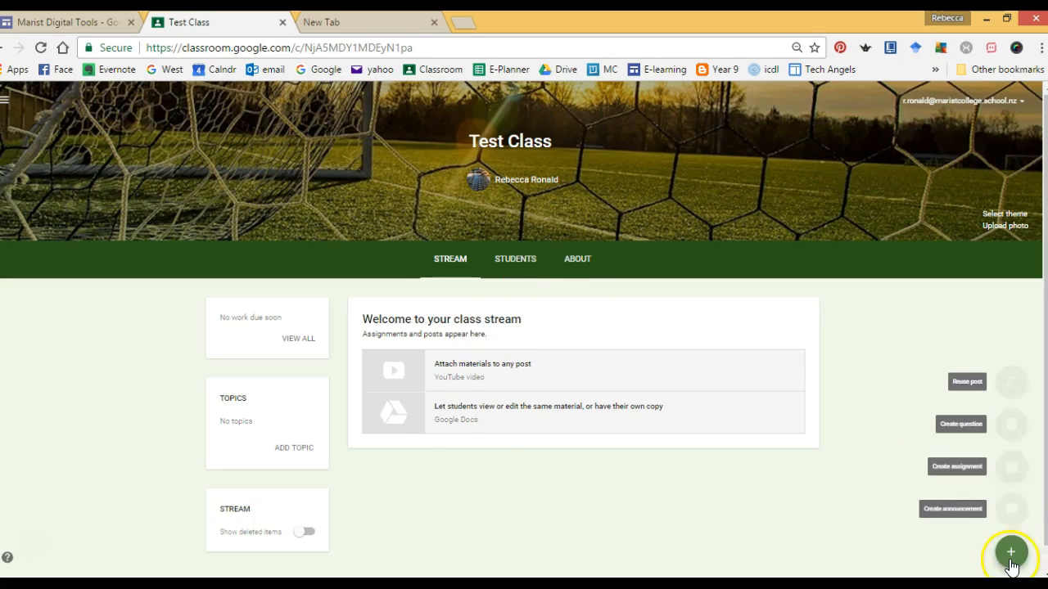
pyautogui.click(1012, 510)
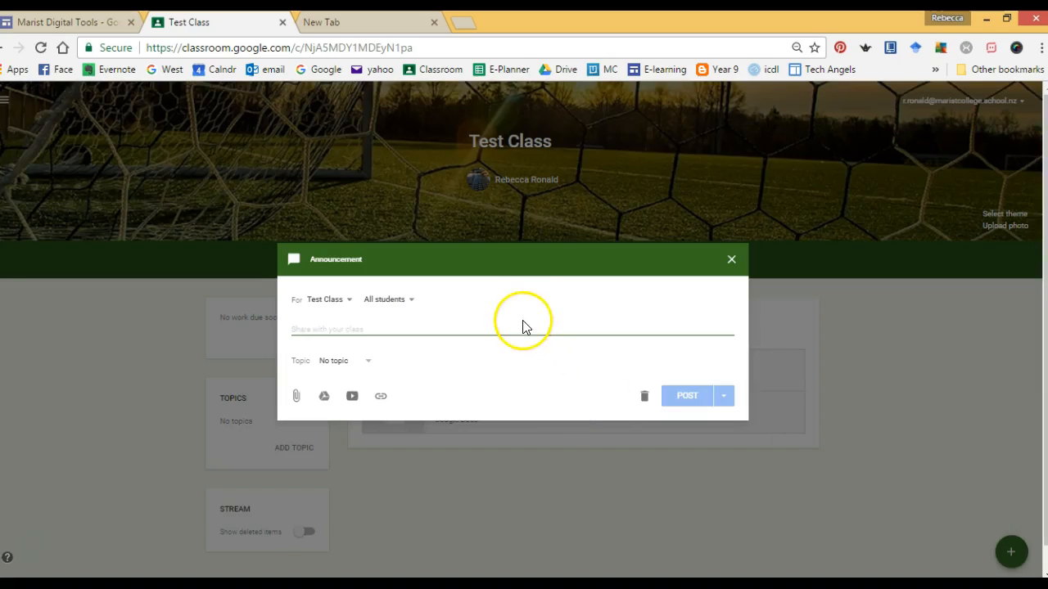
pyautogui.write('hi')
pyautogui.press('BackSpace')
pyautogui.press('BackSpace')
pyautogui.write('blah')
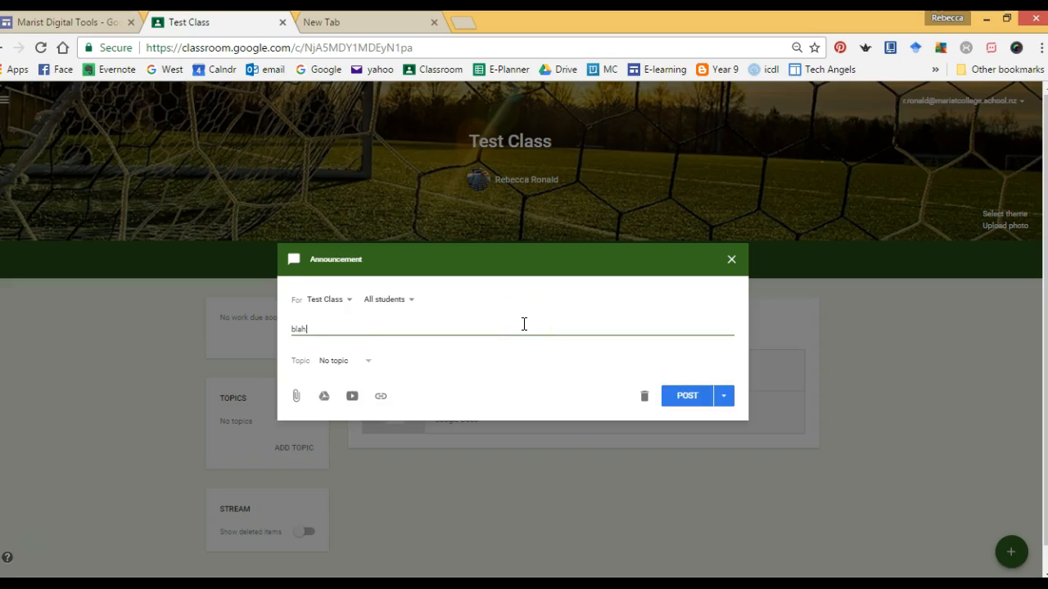
pyautogui.write(' blah')
pyautogui.click(688, 396)
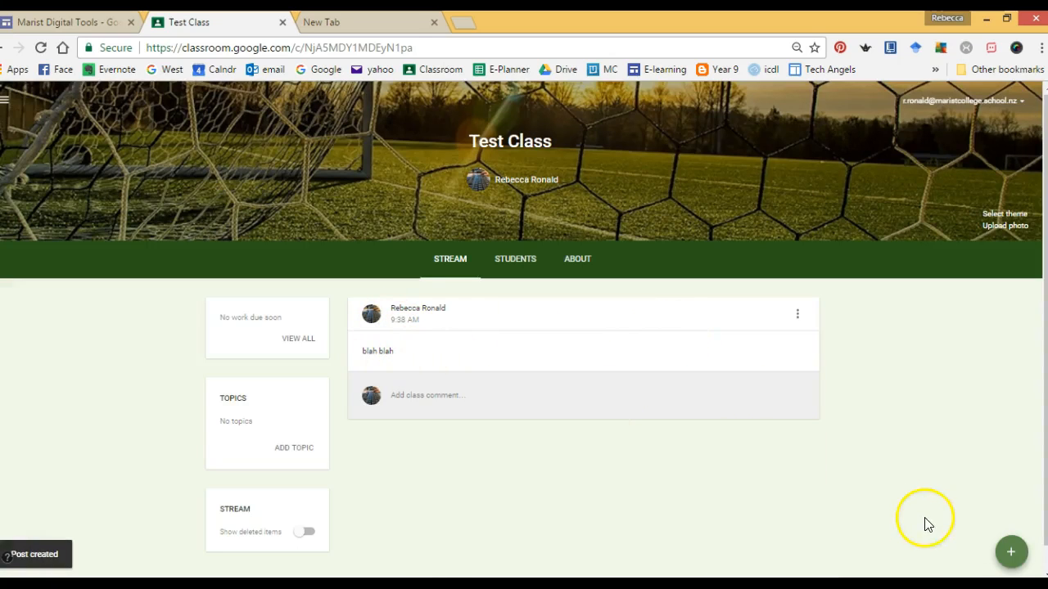
# Step: Create a new assignment for Test Class and title it "Do this pls", leaving the instructions empty
pyautogui.moveTo(1013, 552)
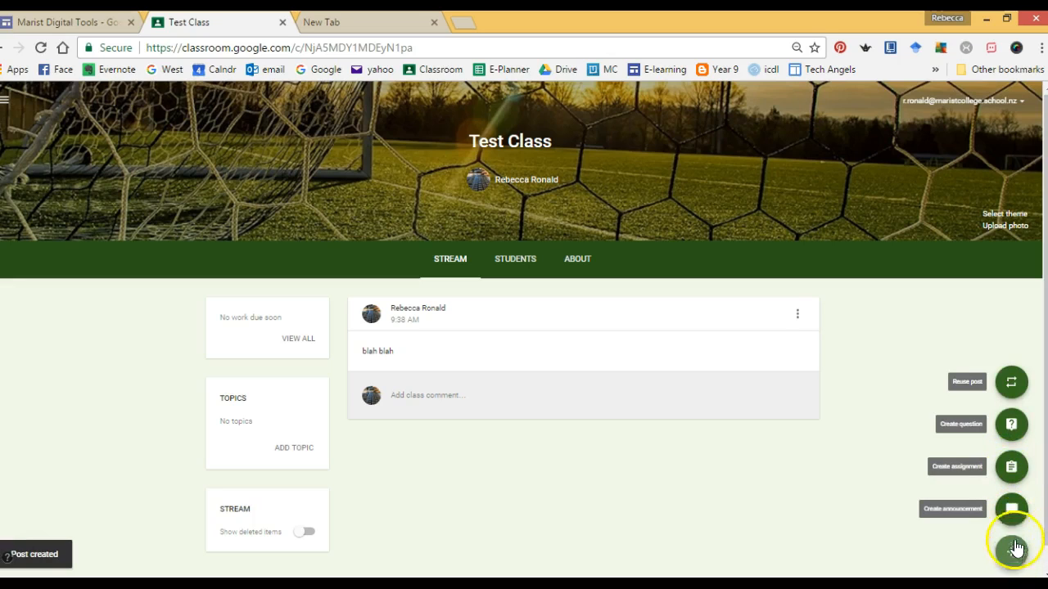
pyautogui.click(1010, 465)
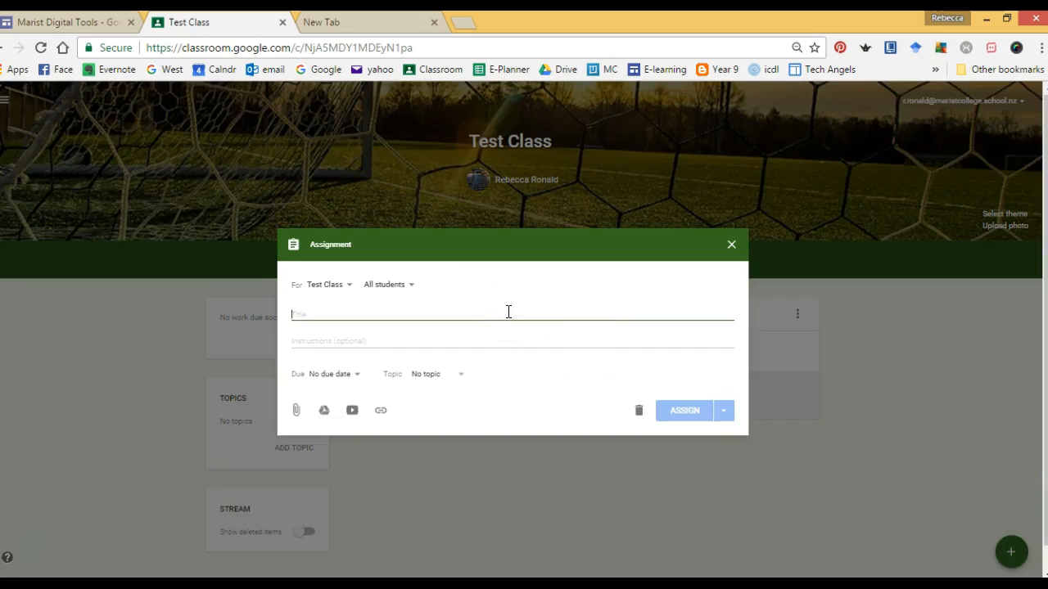
pyautogui.write('Do this')
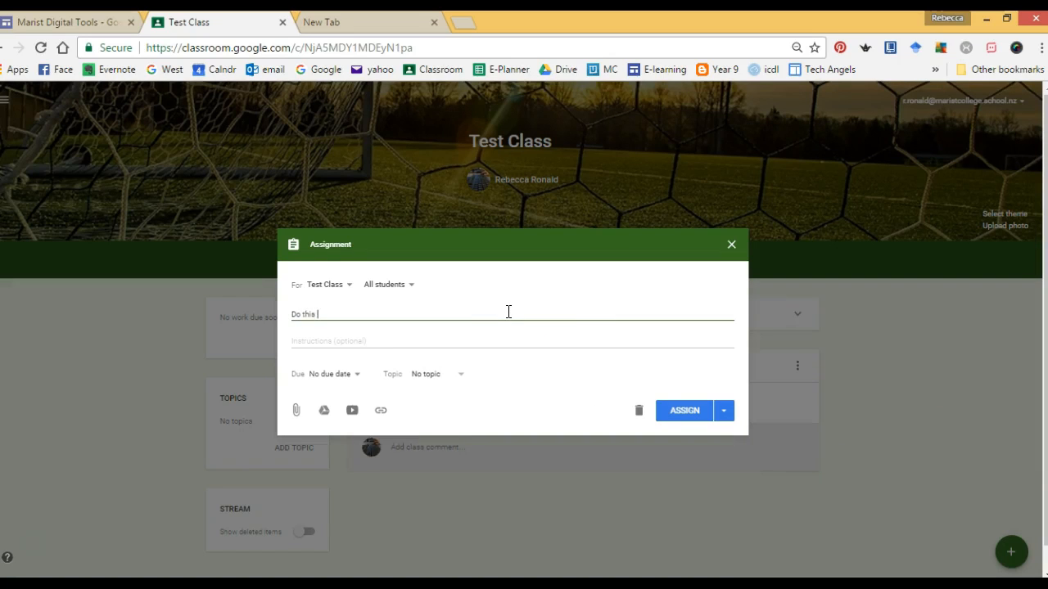
pyautogui.write(' pls')
pyautogui.click(507, 345)
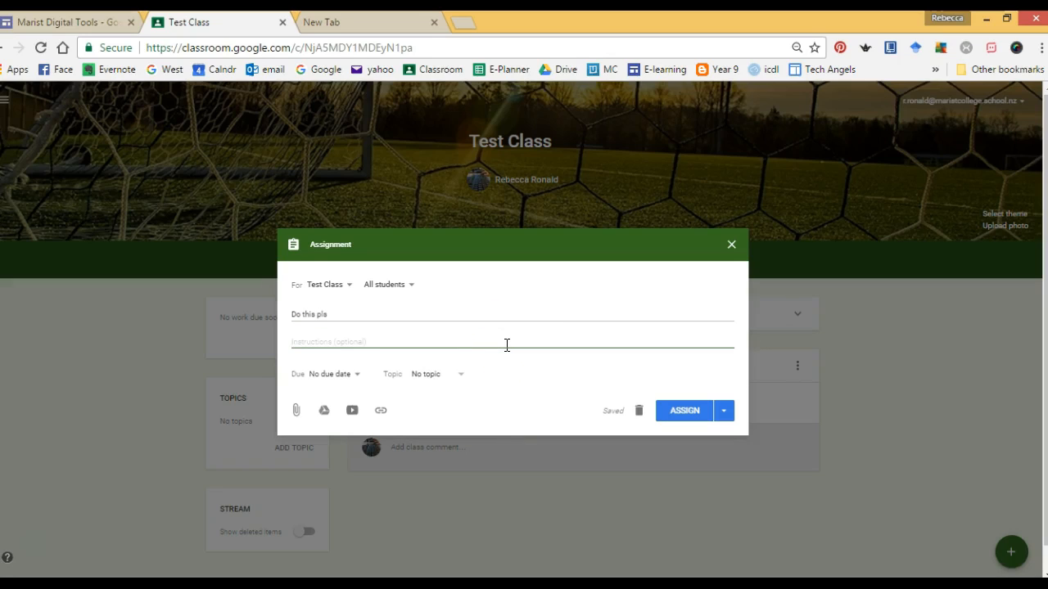
# Step: Set the assignment's due date to tomorrow and check the topic choices, keeping No topic
pyautogui.click(339, 376)
pyautogui.click(418, 418)
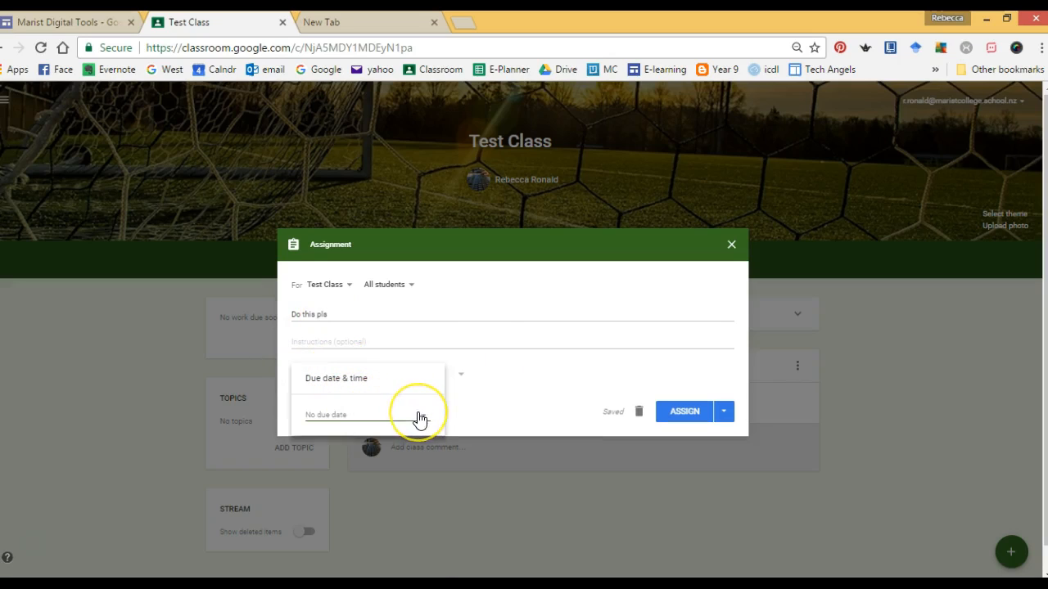
pyautogui.click(461, 399)
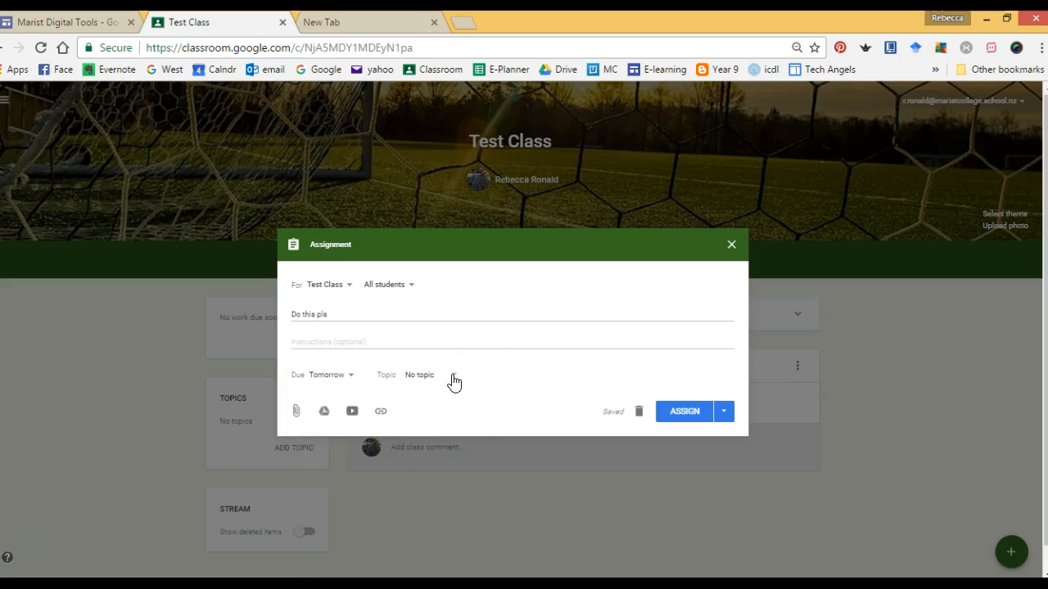
pyautogui.click(426, 379)
pyautogui.click(426, 379)
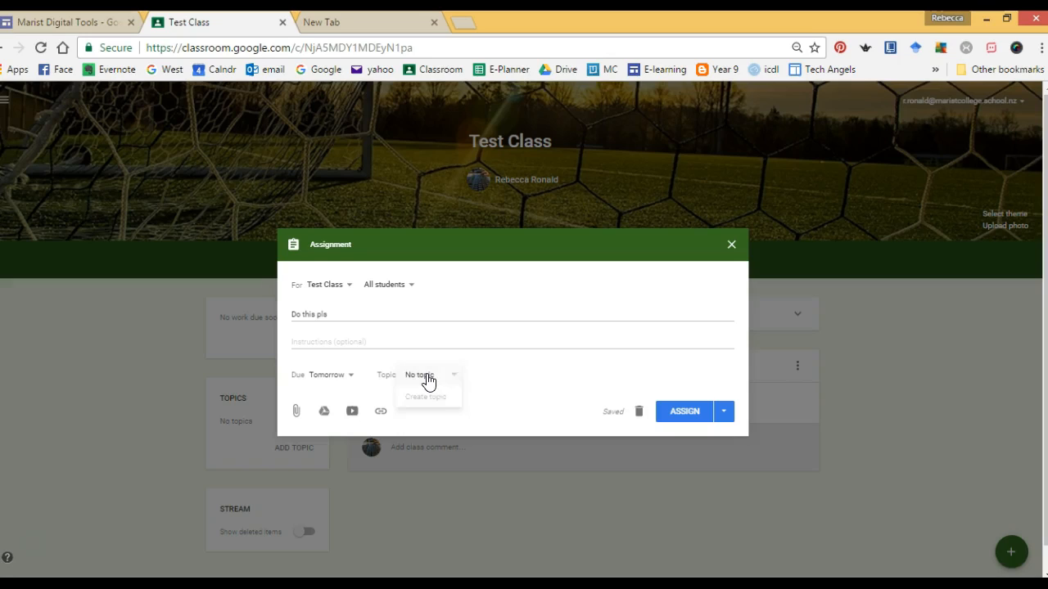
pyautogui.click(428, 399)
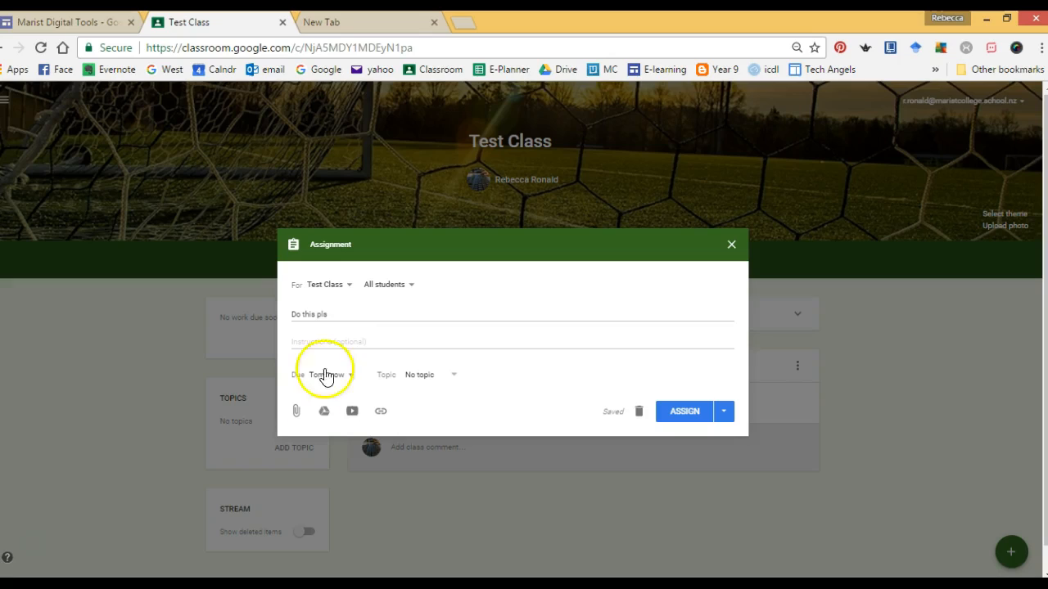
# Step: Attach the recent Google Drive file "Student instructions 2.docx" to the assignment
pyautogui.click(297, 415)
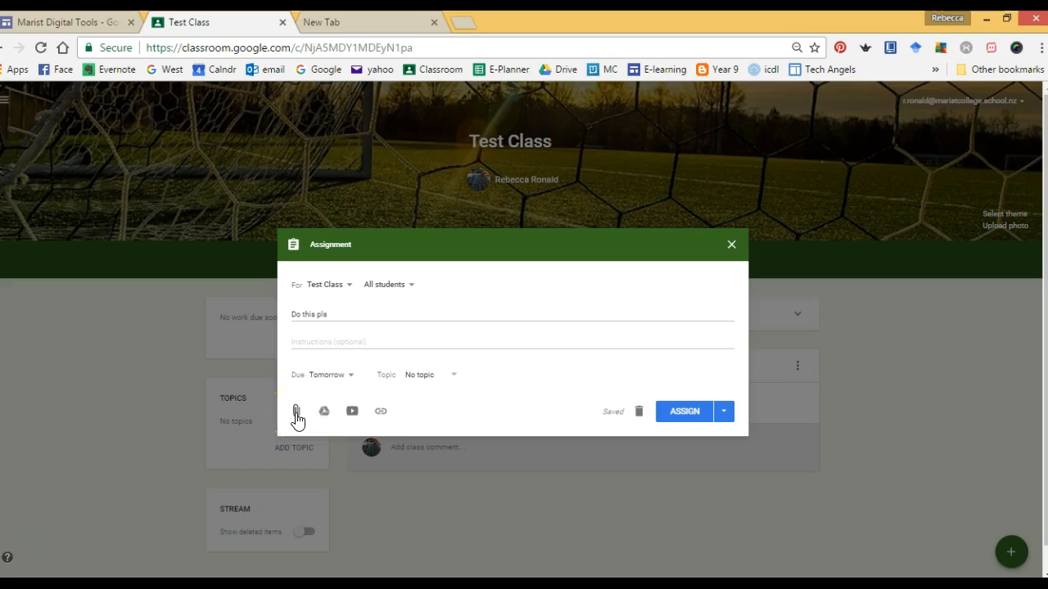
pyautogui.click(323, 416)
pyautogui.click(325, 416)
pyautogui.click(327, 413)
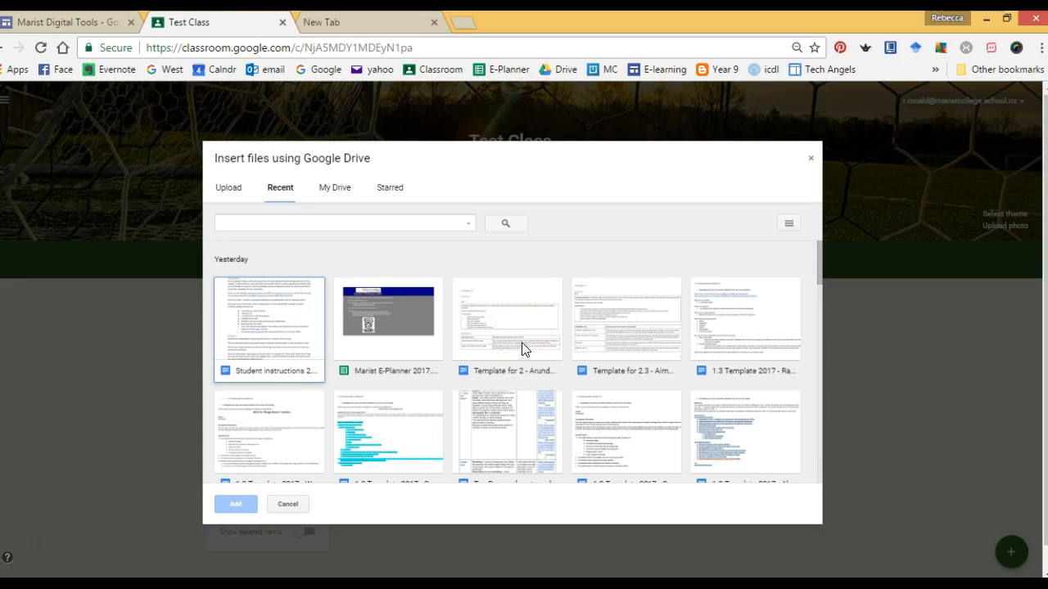
pyautogui.click(264, 358)
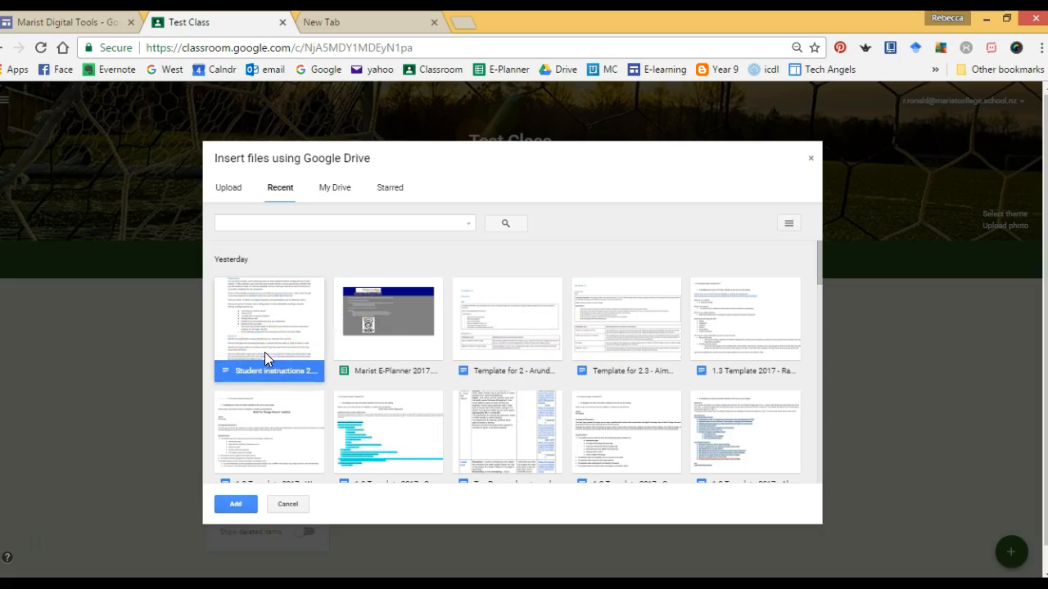
pyautogui.doubleClick(265, 352)
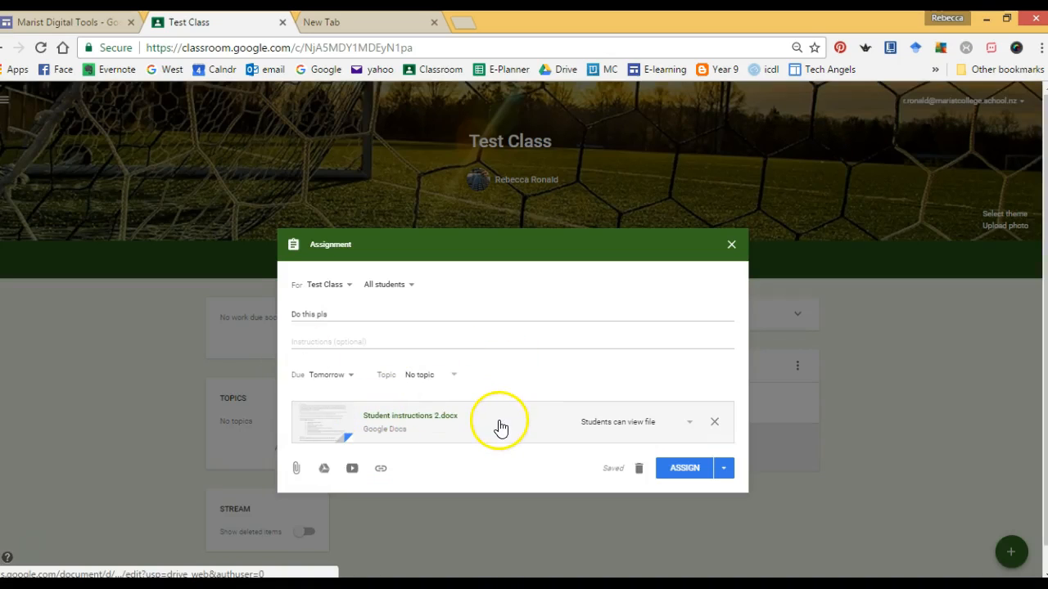
# Step: Set the attached document to "Make a copy for each student" and assign the work to the class
pyautogui.click(625, 423)
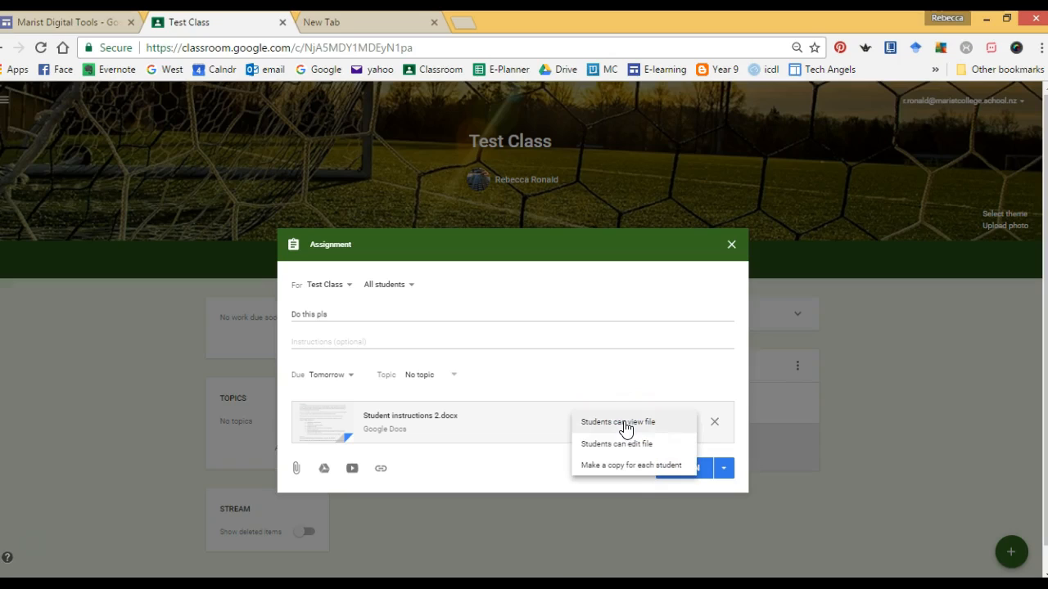
pyautogui.click(629, 447)
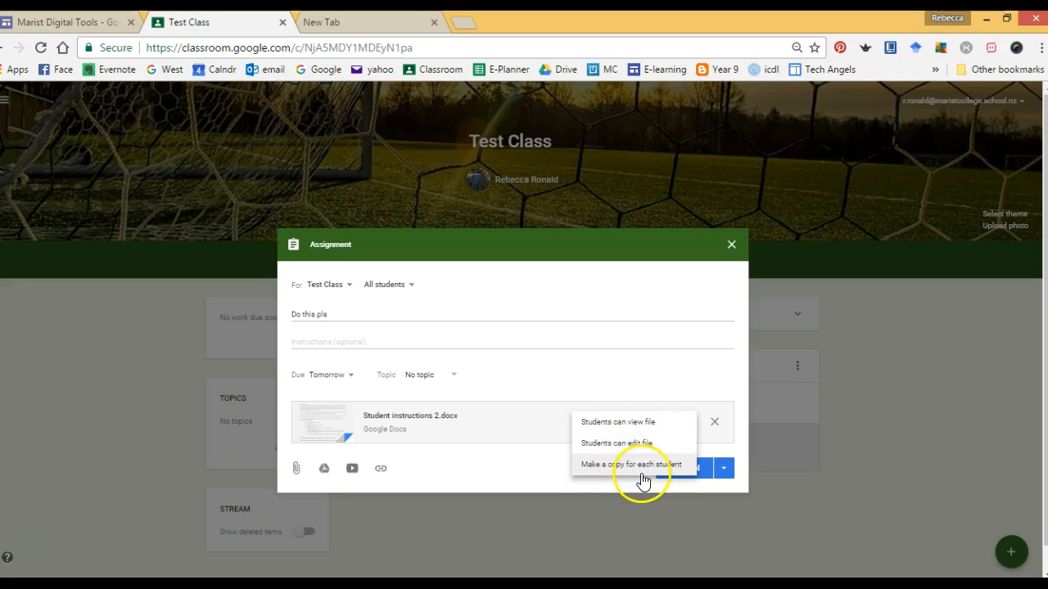
pyautogui.click(617, 475)
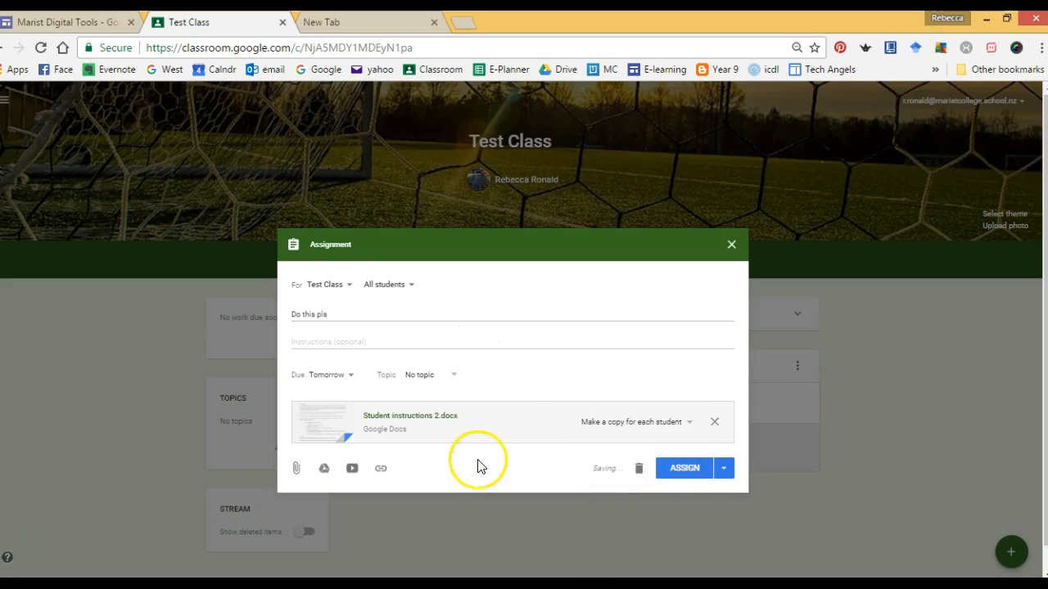
pyautogui.click(486, 429)
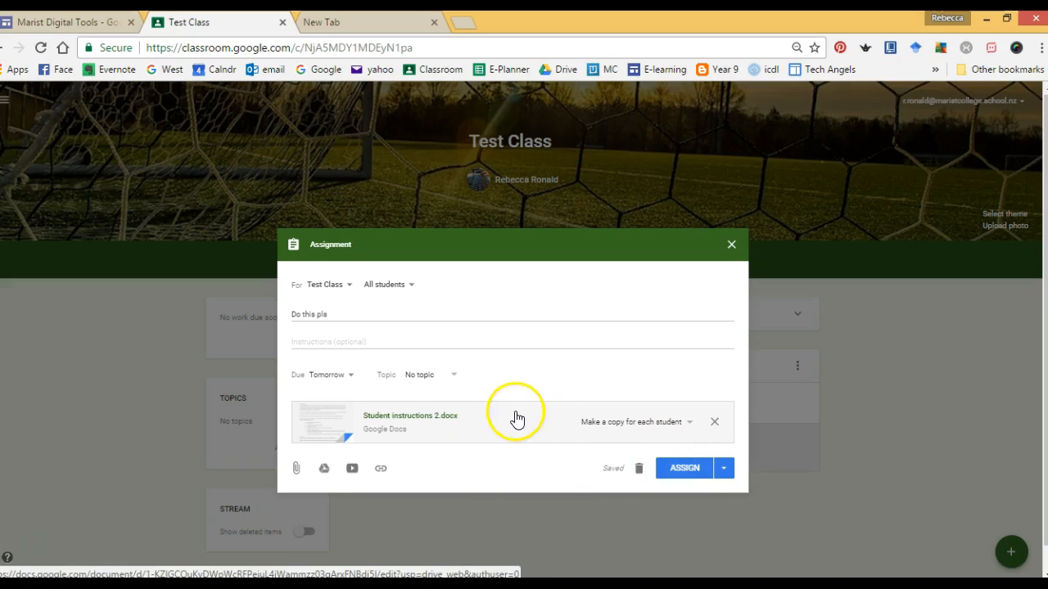
pyautogui.click(689, 472)
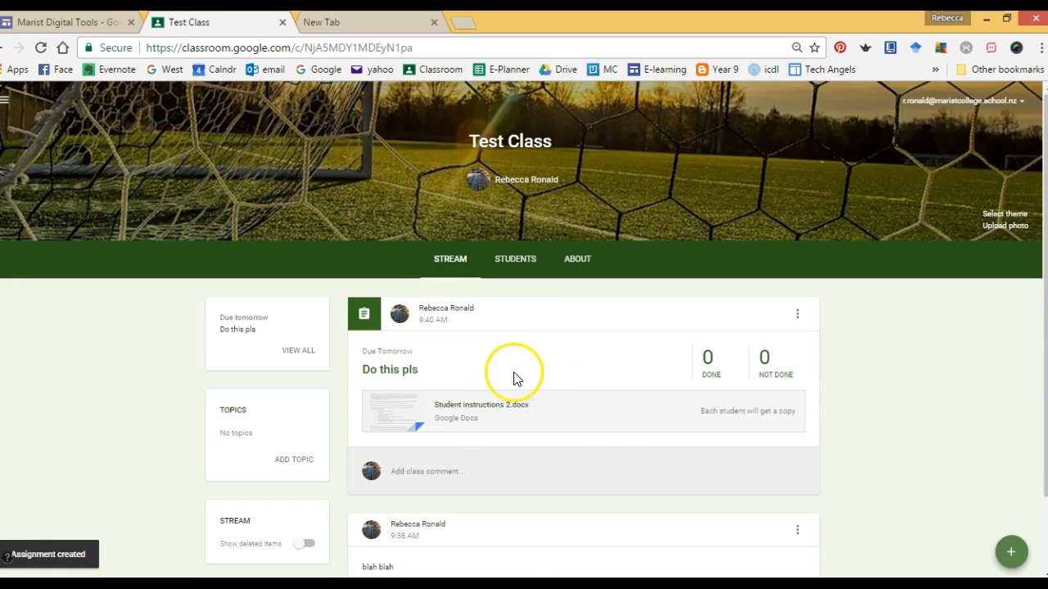
# Step: View the student work page of the "Do this pls" assignment and return to the Test Class stream
pyautogui.click(403, 375)
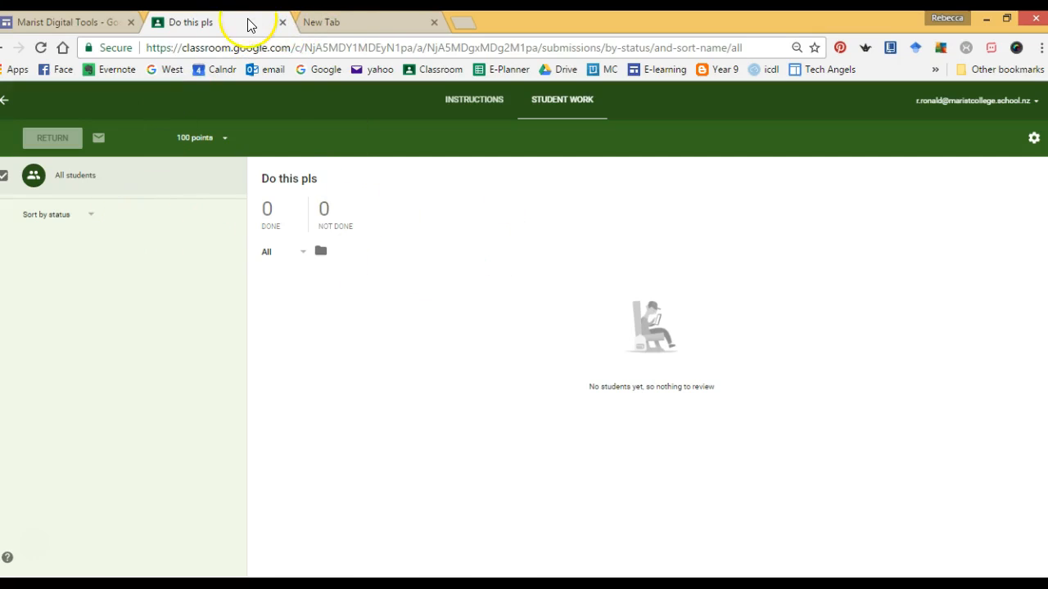
pyautogui.click(215, 24)
pyautogui.click(5, 100)
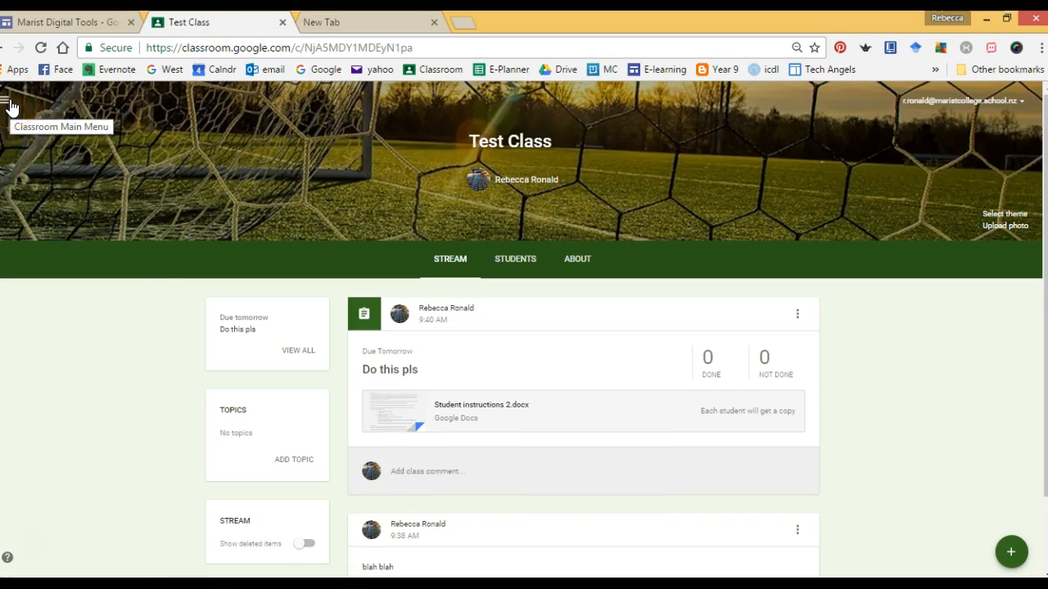
# Step: Switch from Test Class to the 11 DigiTech 2017 class
pyautogui.click(8, 102)
pyautogui.click(73, 373)
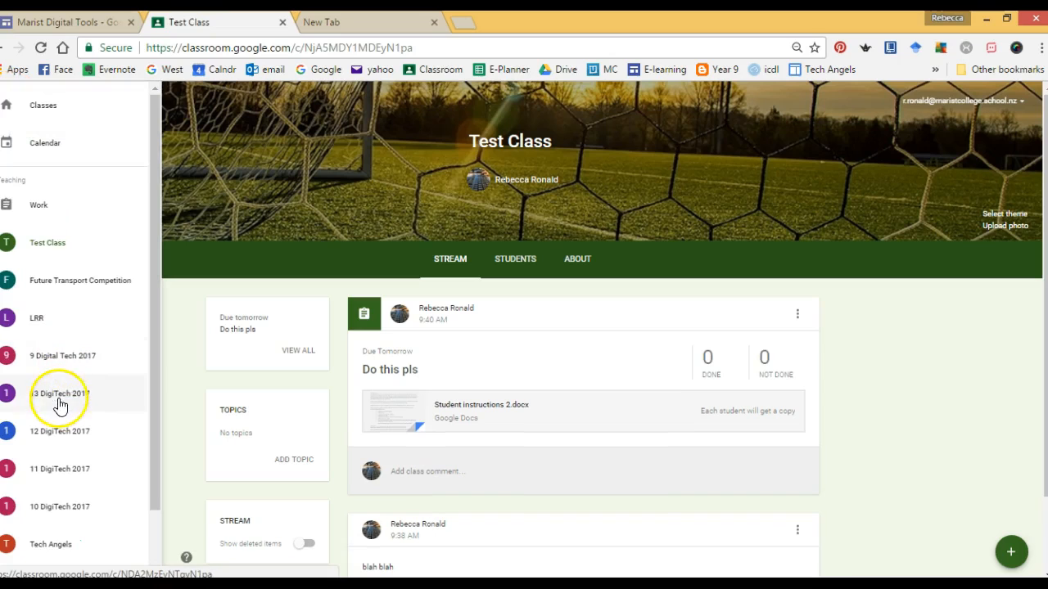
pyautogui.click(58, 466)
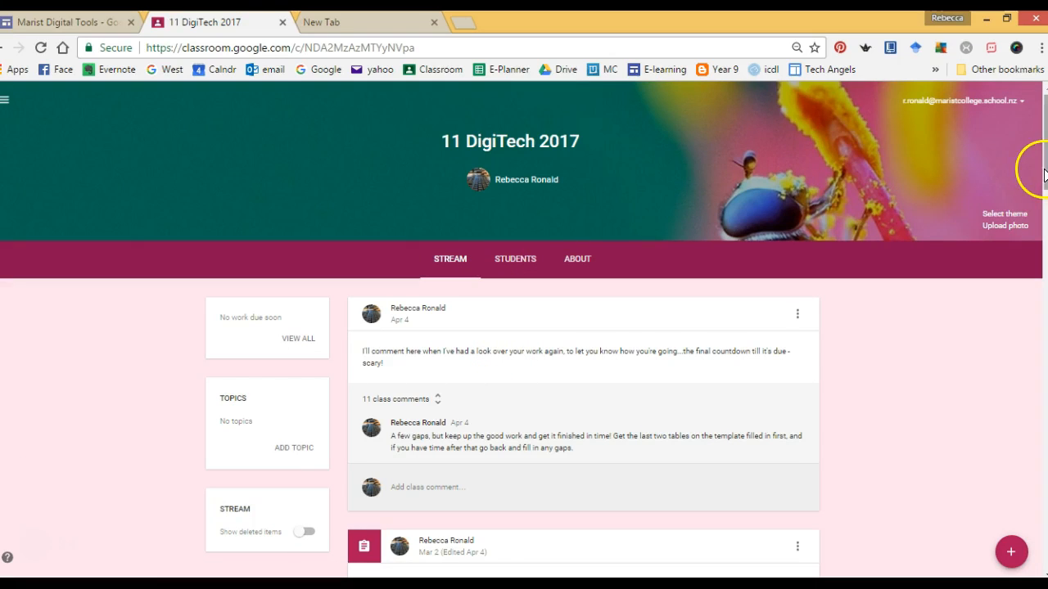
# Step: Open the student work for the "1.3 Template" assignment and open the first student's file
pyautogui.scroll(-3, 508, 348)
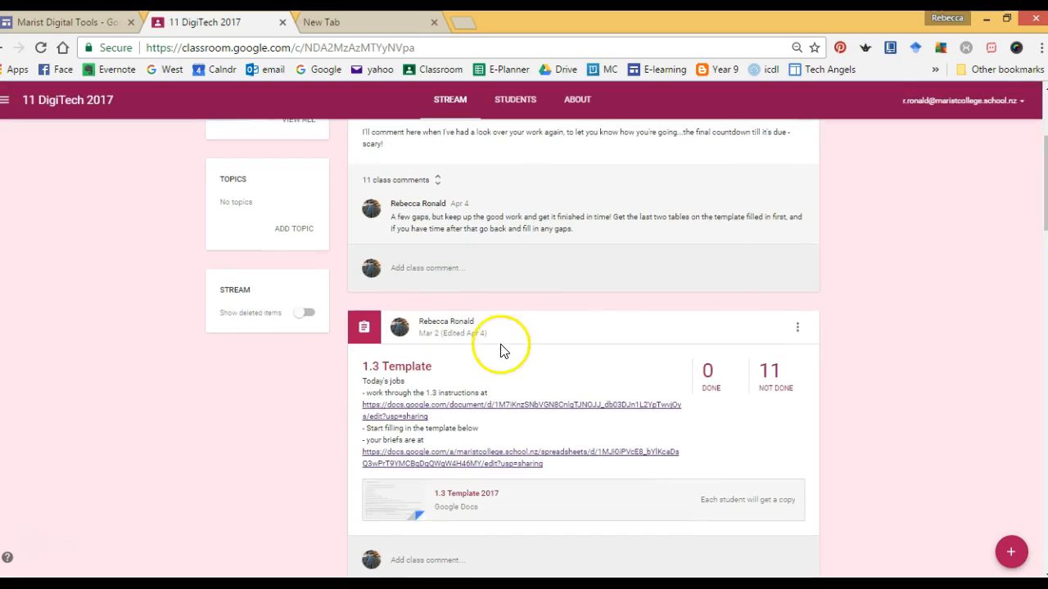
pyautogui.click(398, 368)
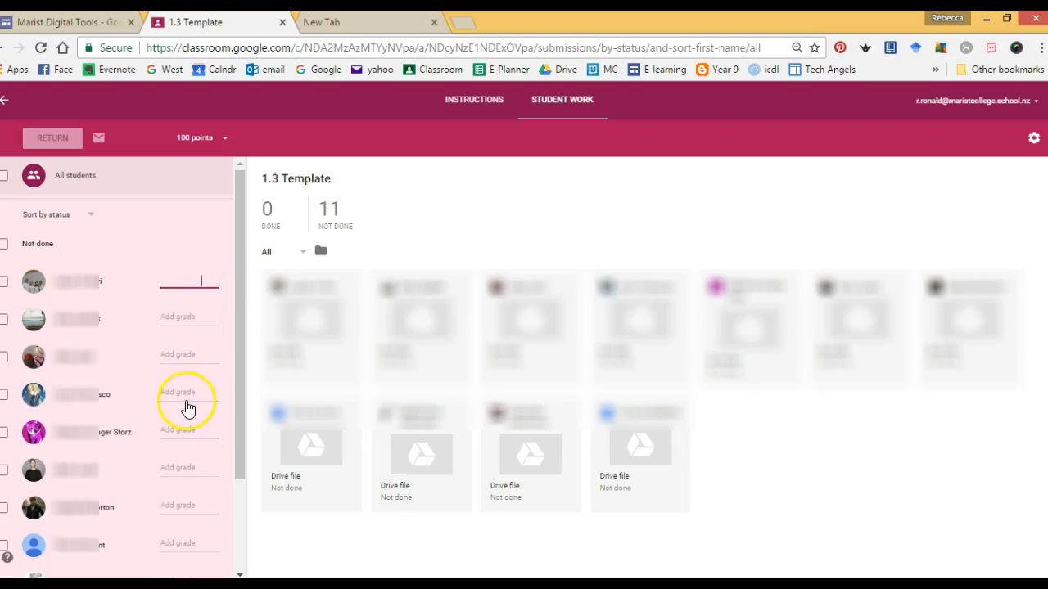
pyautogui.click(288, 360)
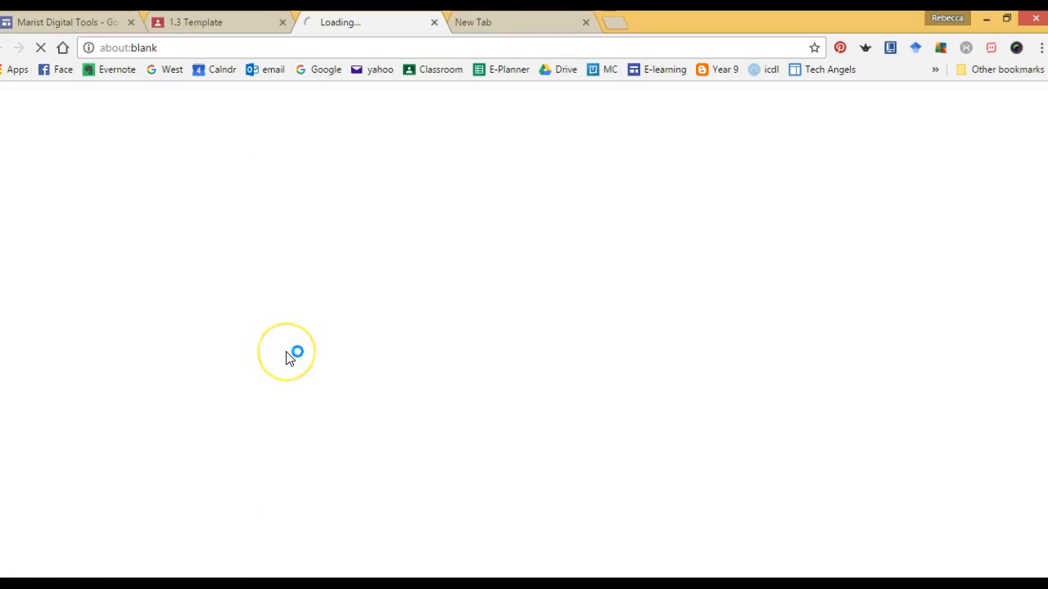
# Step: Look through the first student's "1.3 Template 2017" document, from the conceptual statement to the initial design ideas section
pyautogui.click(223, 29)
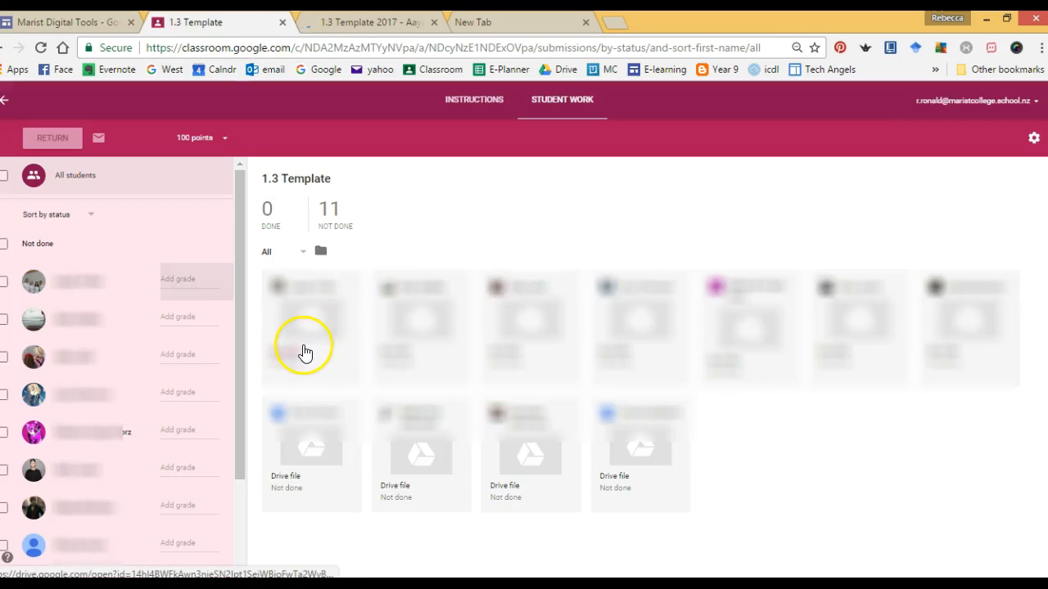
pyautogui.click(368, 27)
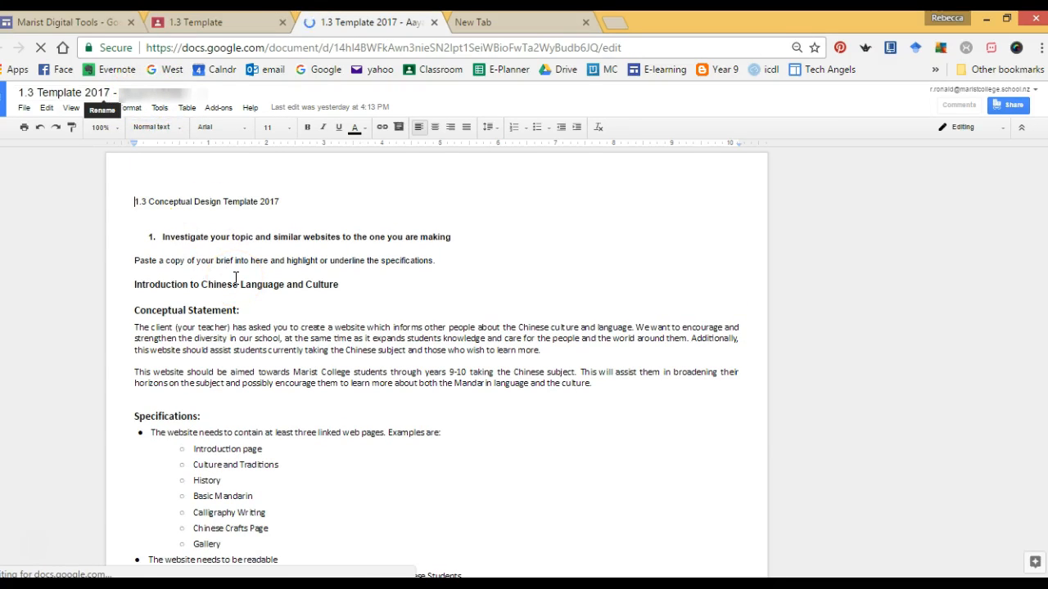
pyautogui.scroll(-15, 236, 278)
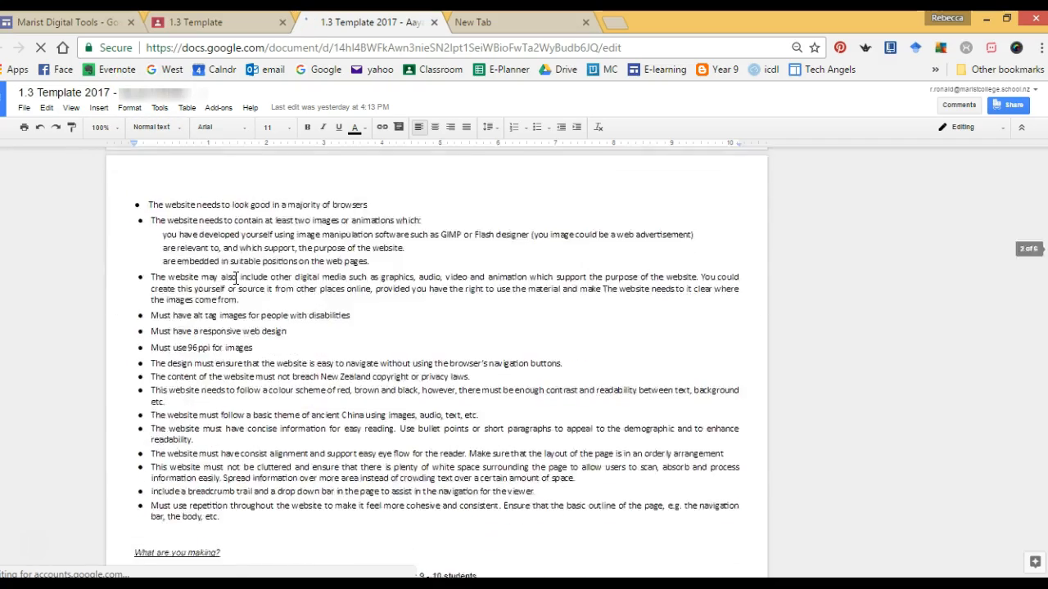
pyautogui.scroll(-10, 235, 279)
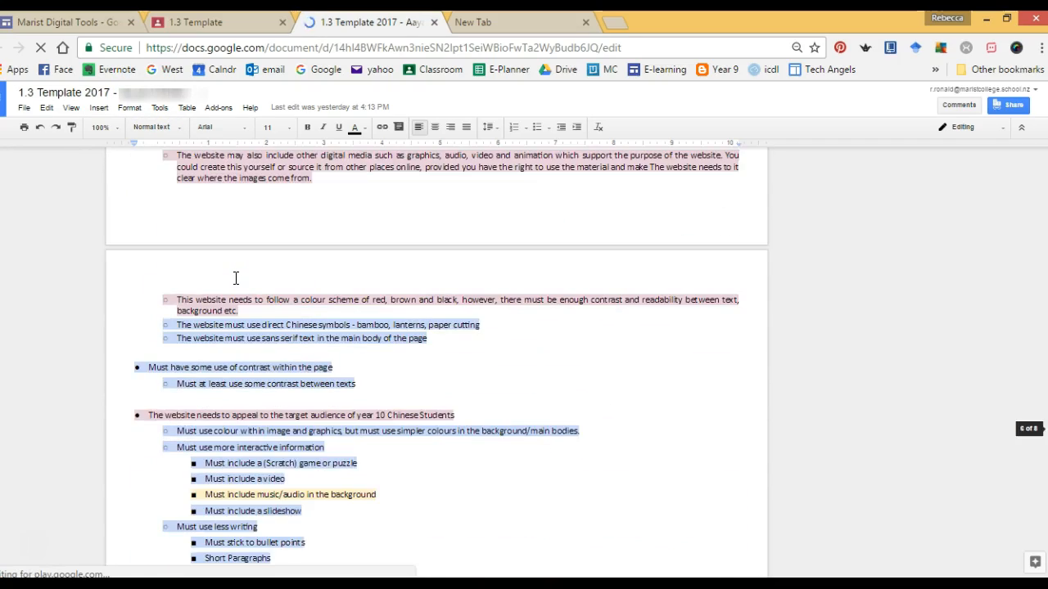
pyautogui.scroll(-2, 235, 278)
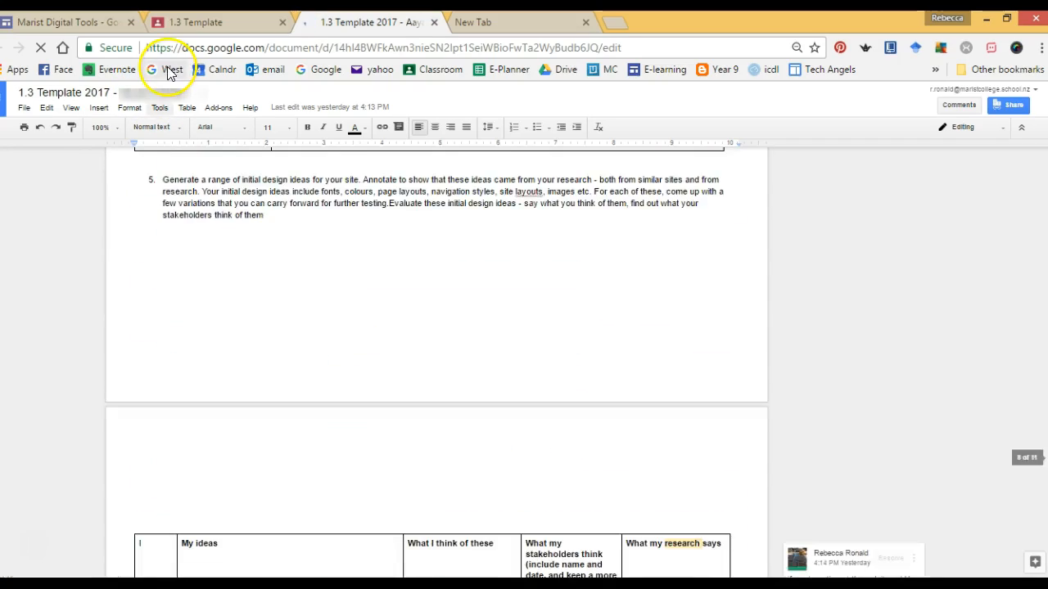
# Step: Switch to Google Drive in the spare browser tab and open the Classroom folder in My Drive
pyautogui.click(503, 23)
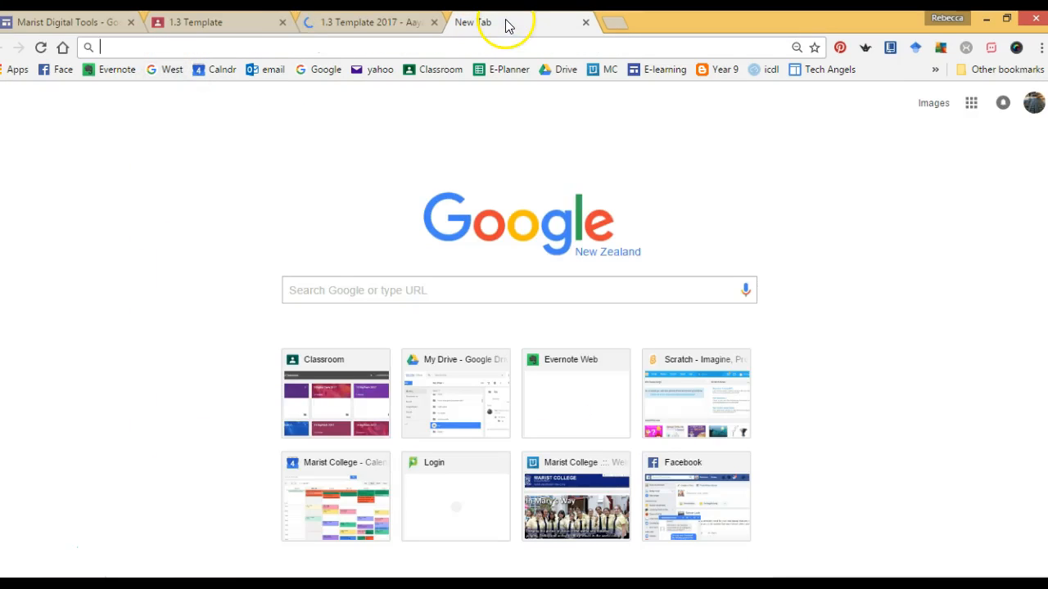
pyautogui.click(561, 69)
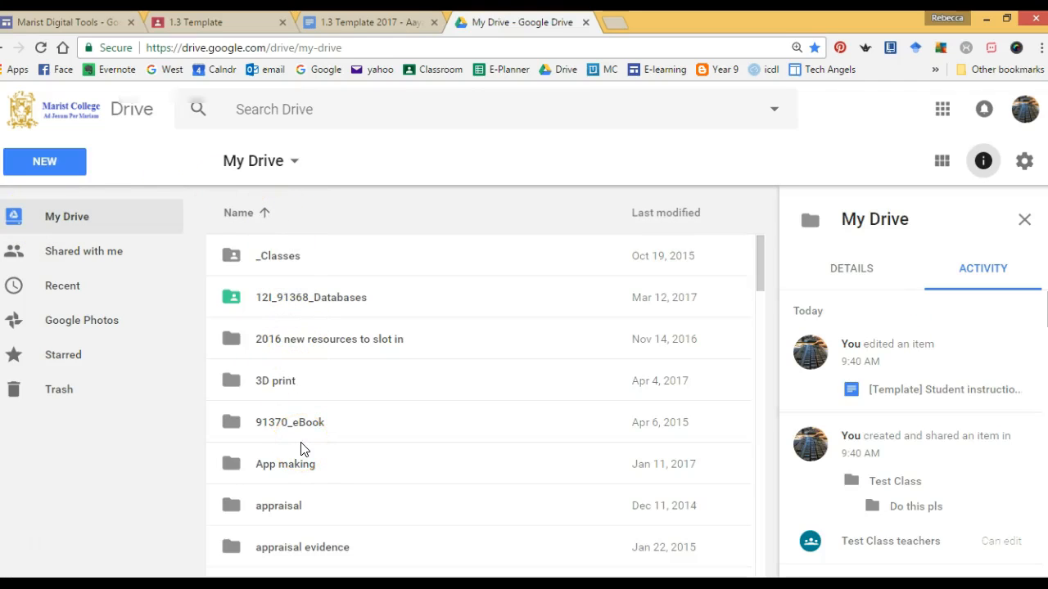
pyautogui.scroll(-10, 300, 450)
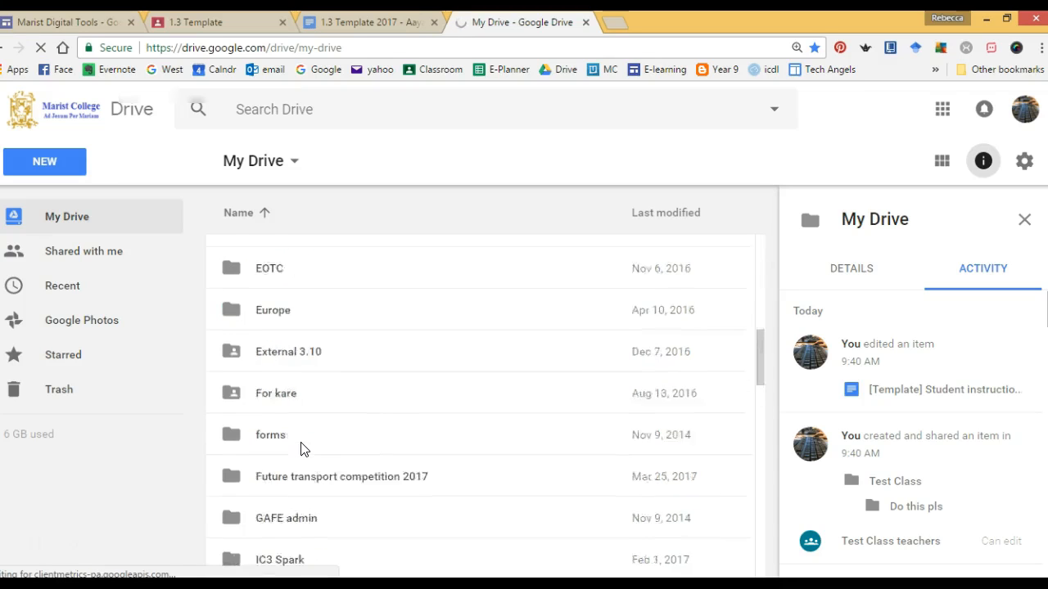
pyautogui.scroll(2, 300, 450)
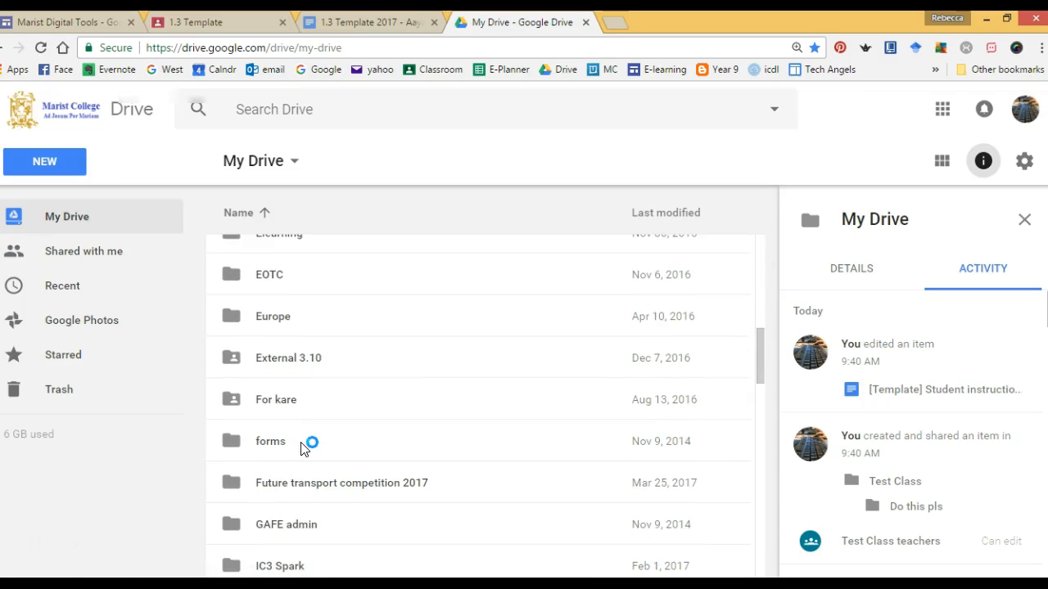
pyautogui.scroll(8, 300, 449)
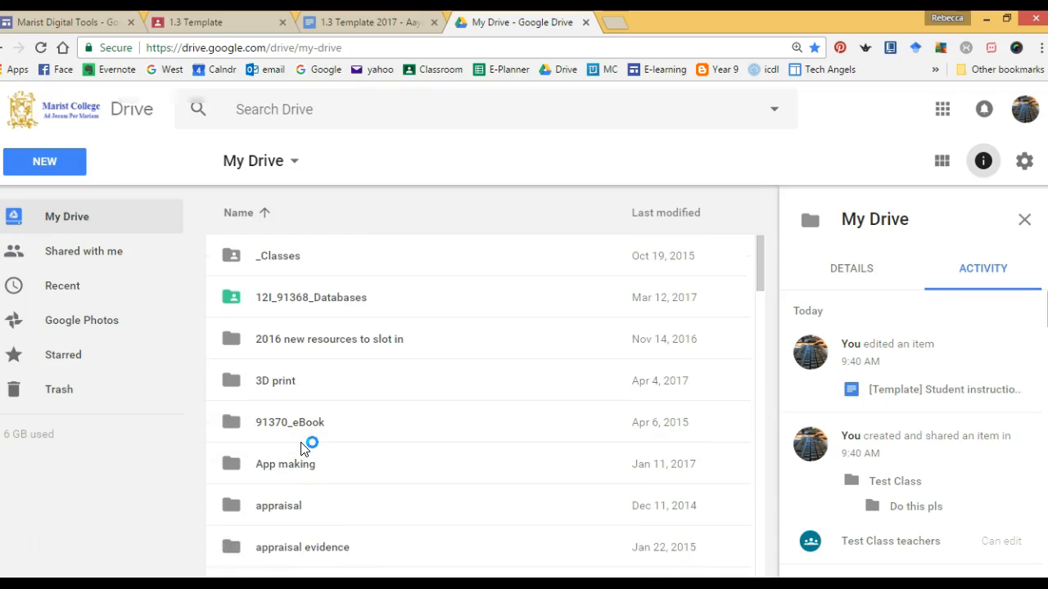
pyautogui.scroll(-3, 301, 450)
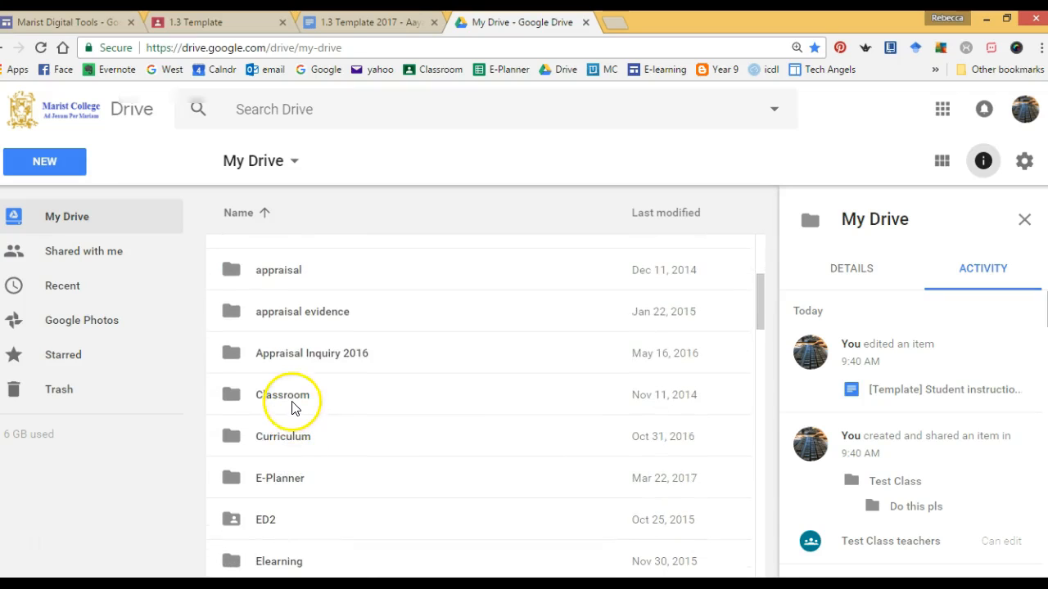
pyautogui.doubleClick(290, 407)
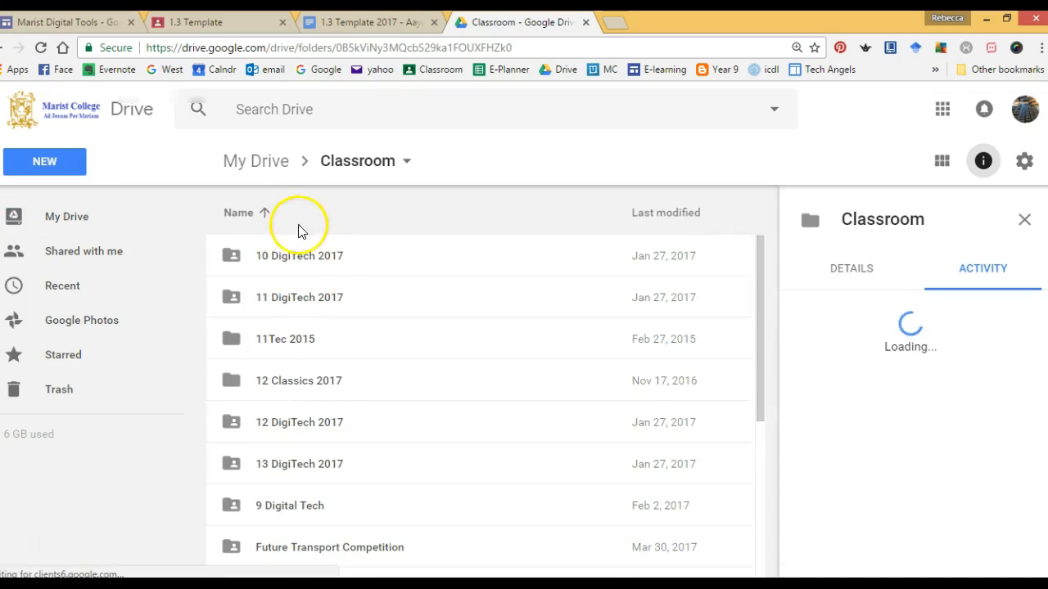
# Step: Open the "11 DigiTech 2017" class folder and its "1.3 Template" assignment folder
pyautogui.click(293, 299)
pyautogui.doubleClick(292, 296)
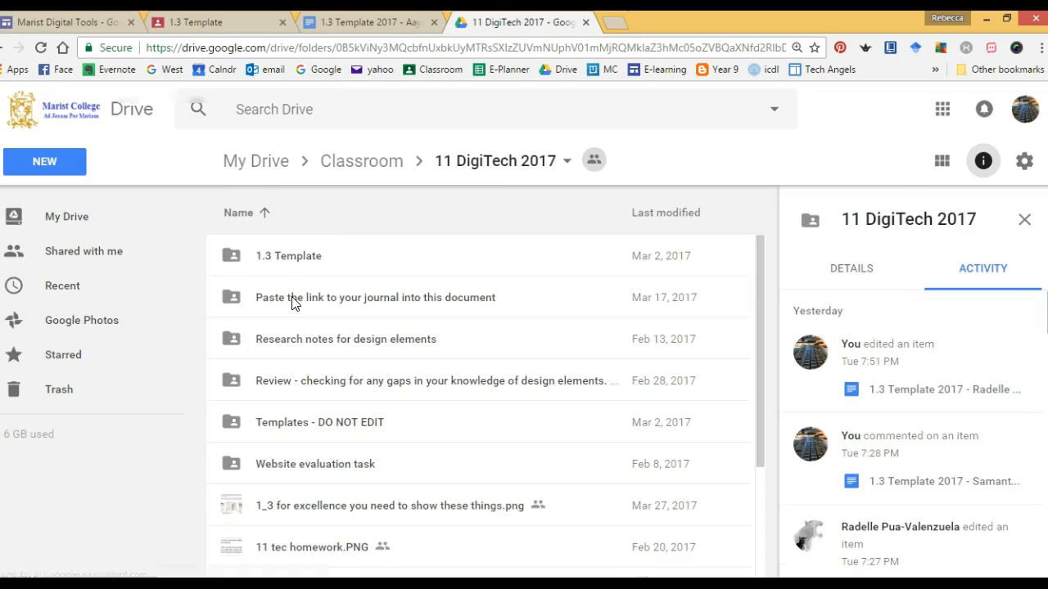
pyautogui.click(288, 258)
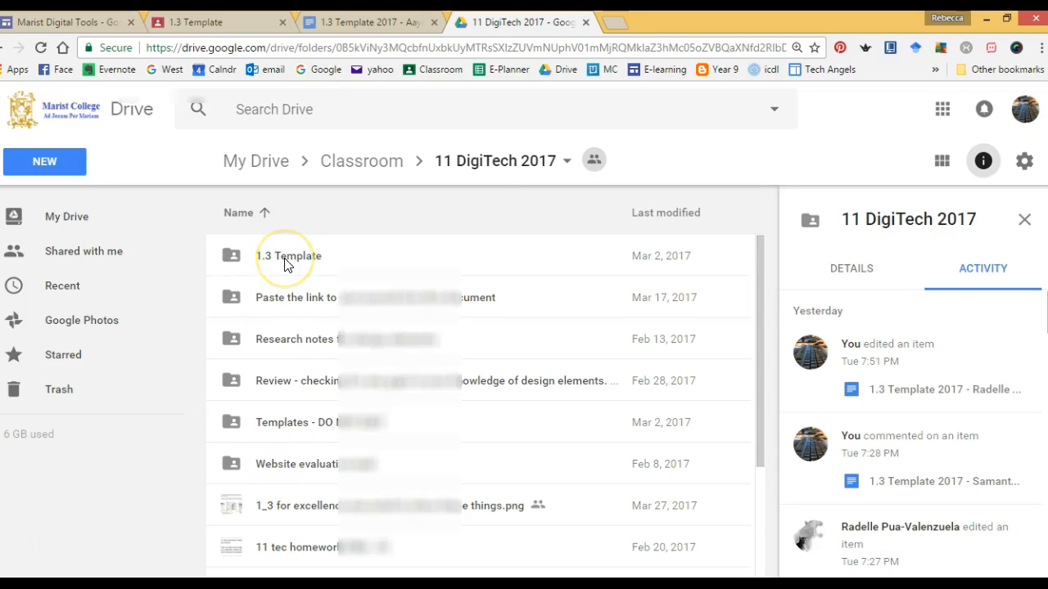
pyautogui.doubleClick(285, 260)
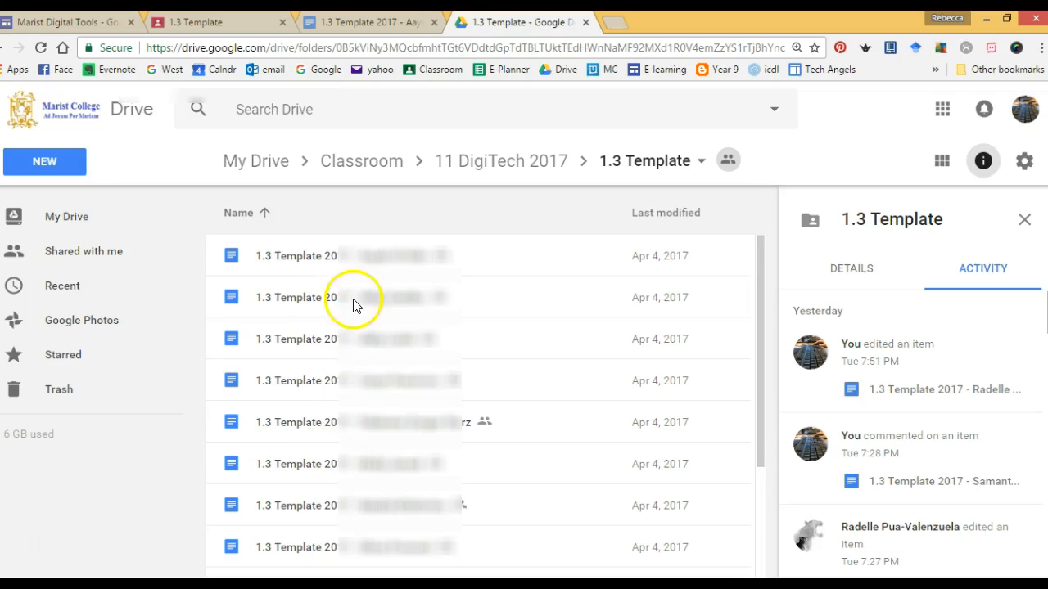
# Step: Compare the Classroom student work page with the Drive folder, and the first student's document opened from Drive with the one opened from Classroom
pyautogui.click(212, 30)
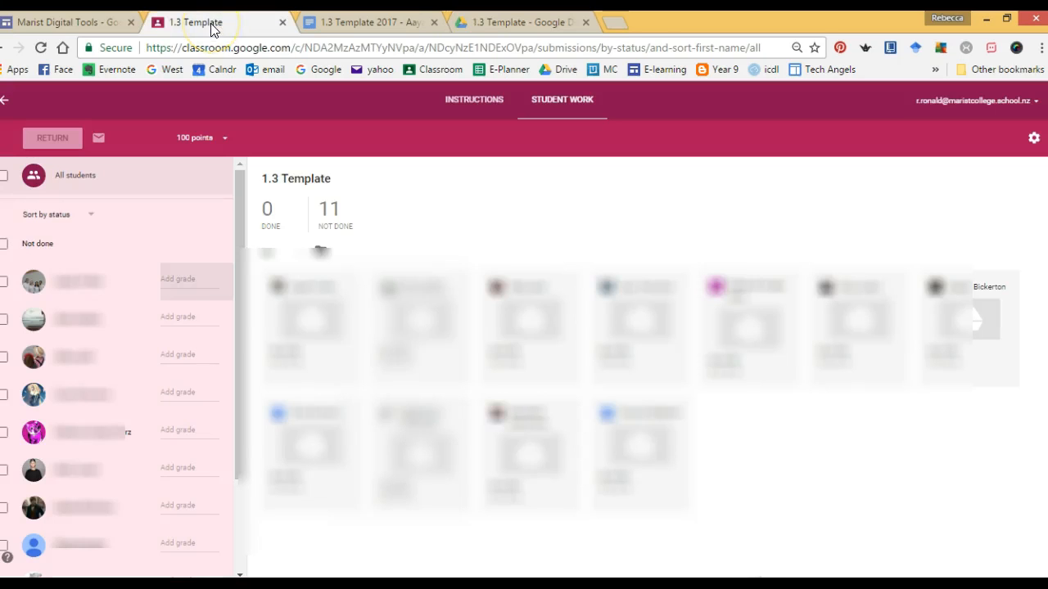
pyautogui.click(528, 25)
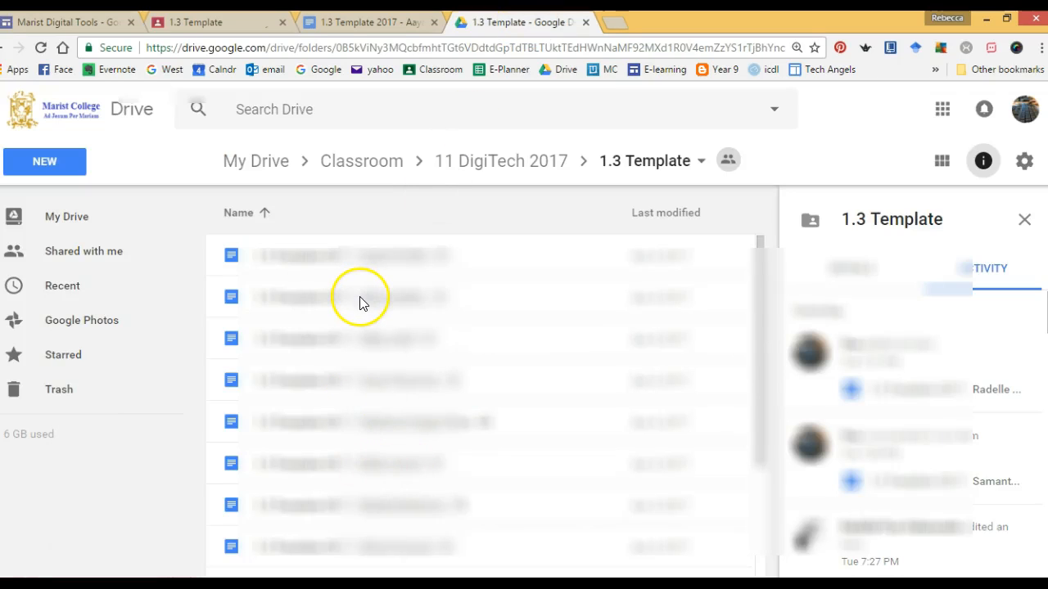
pyautogui.doubleClick(364, 270)
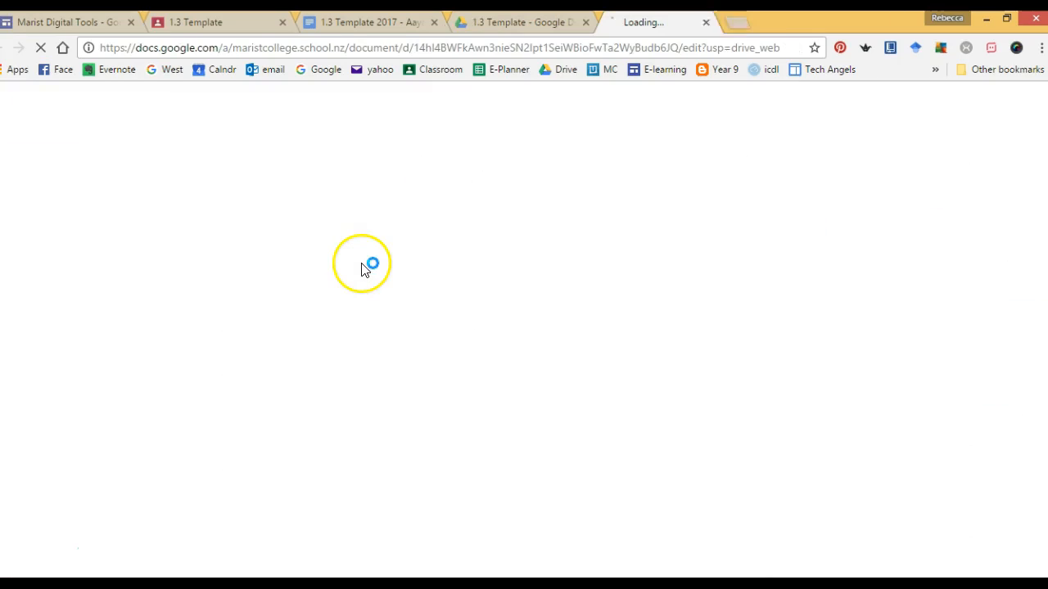
pyautogui.click(393, 23)
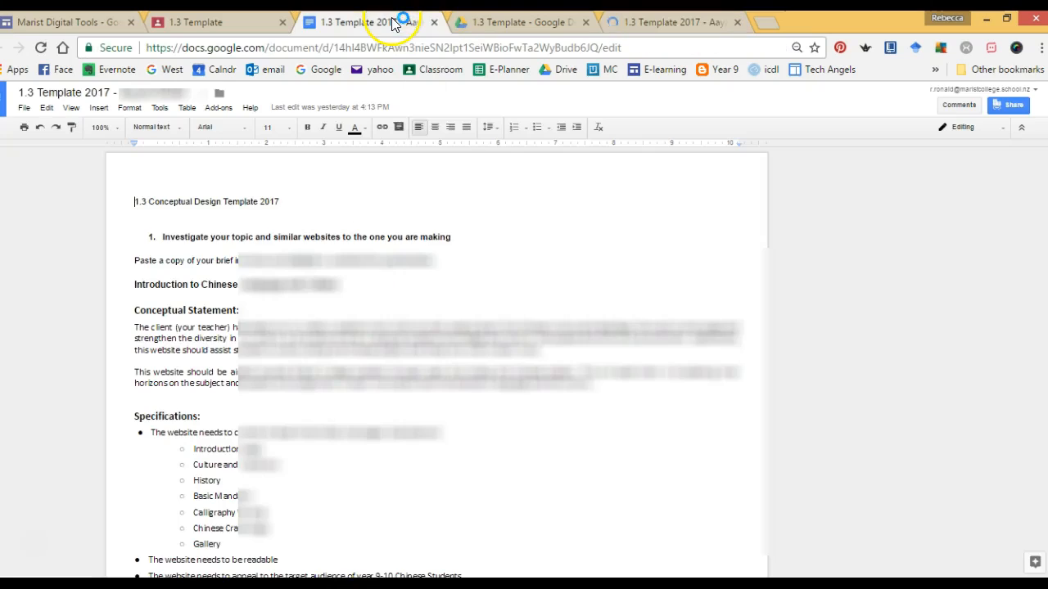
pyautogui.click(631, 23)
pyautogui.click(364, 23)
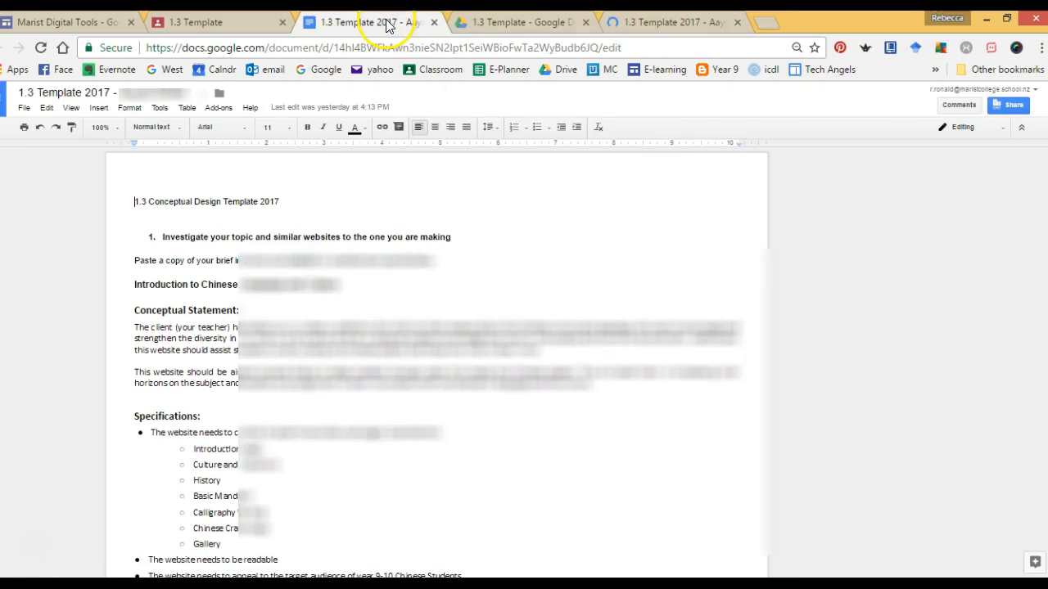
pyautogui.click(663, 25)
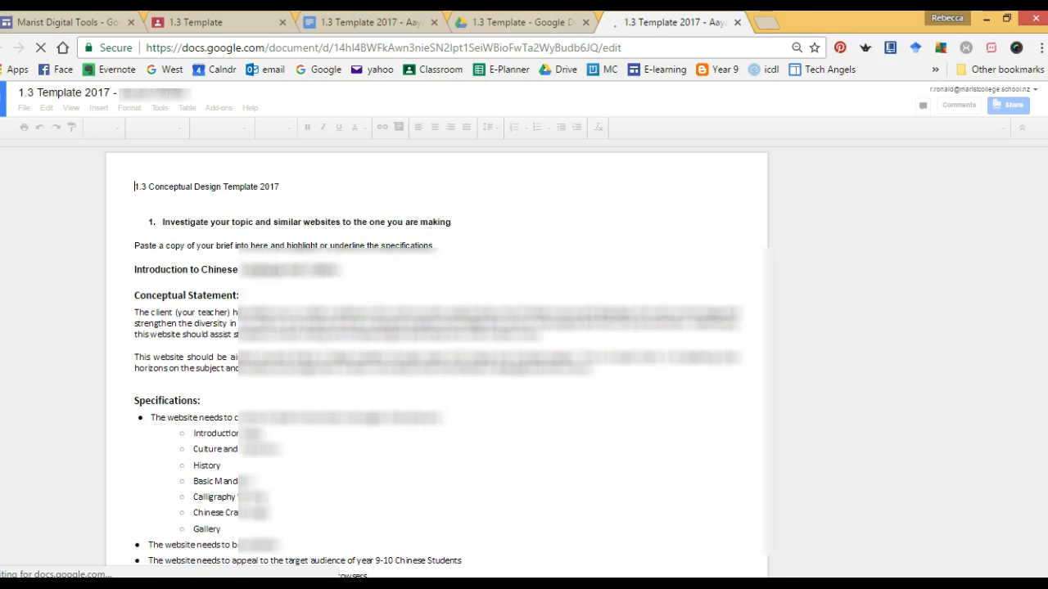
pyautogui.click(536, 23)
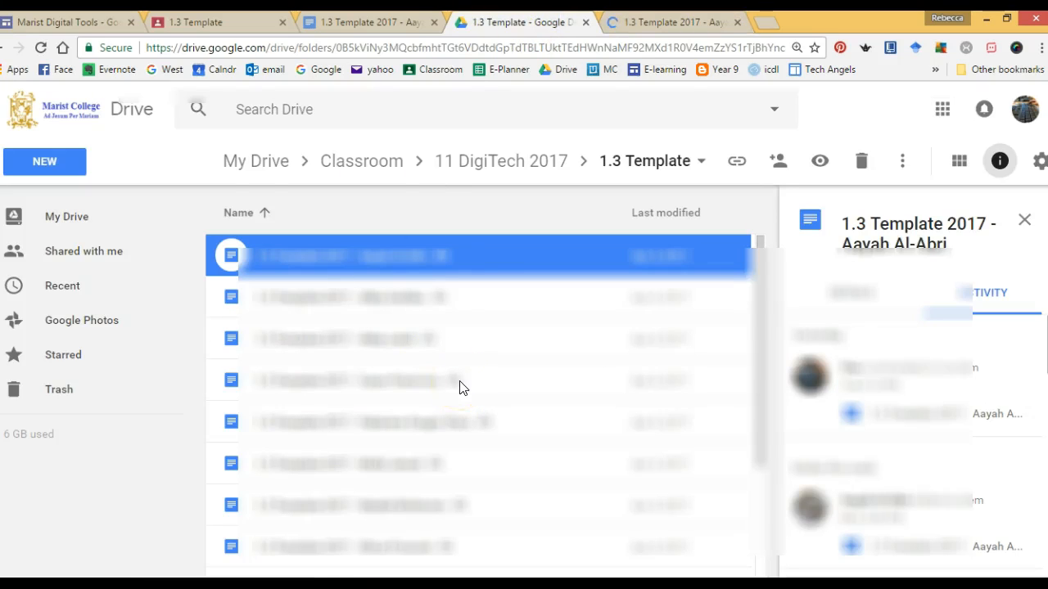
# Step: Add the comment "your work is great!" to the Conceptual Statement paragraphs in the first student's document and close both of its browser tabs
pyautogui.click(360, 23)
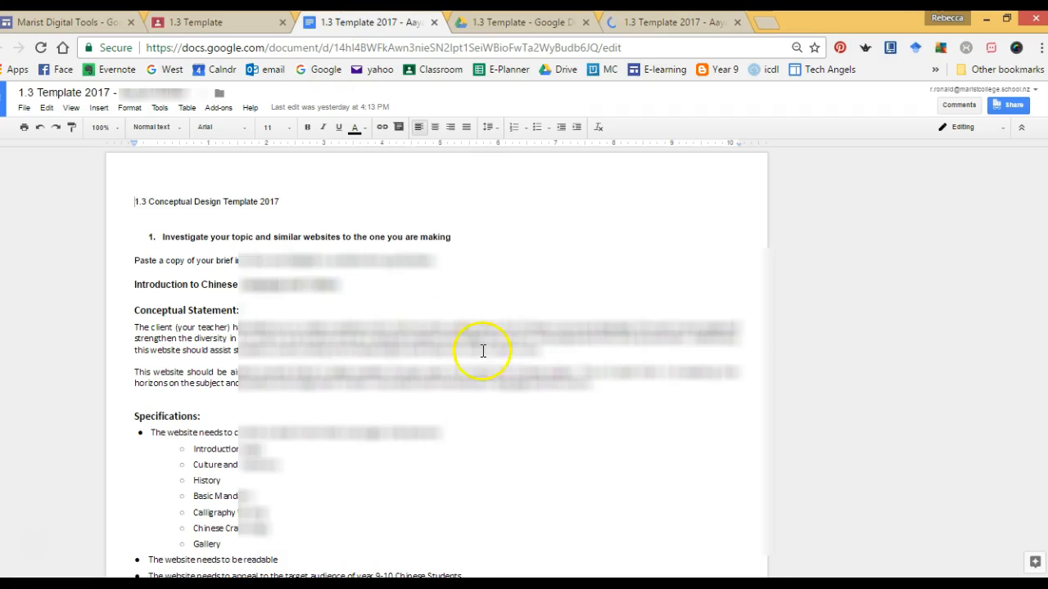
pyautogui.tripleClick(438, 332)
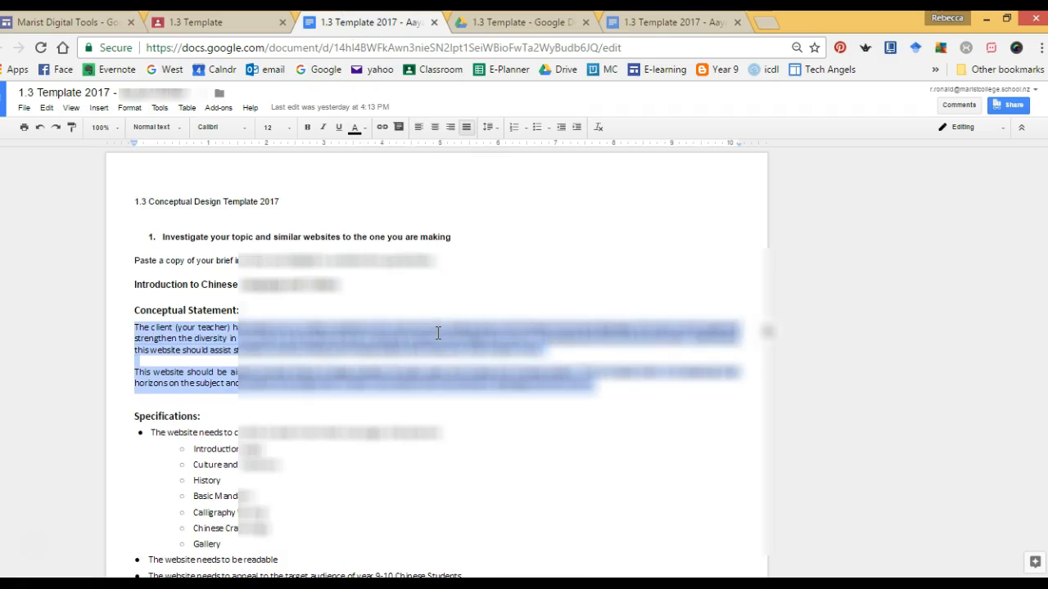
pyautogui.hotkey('ctrl', 'alt', 'm')
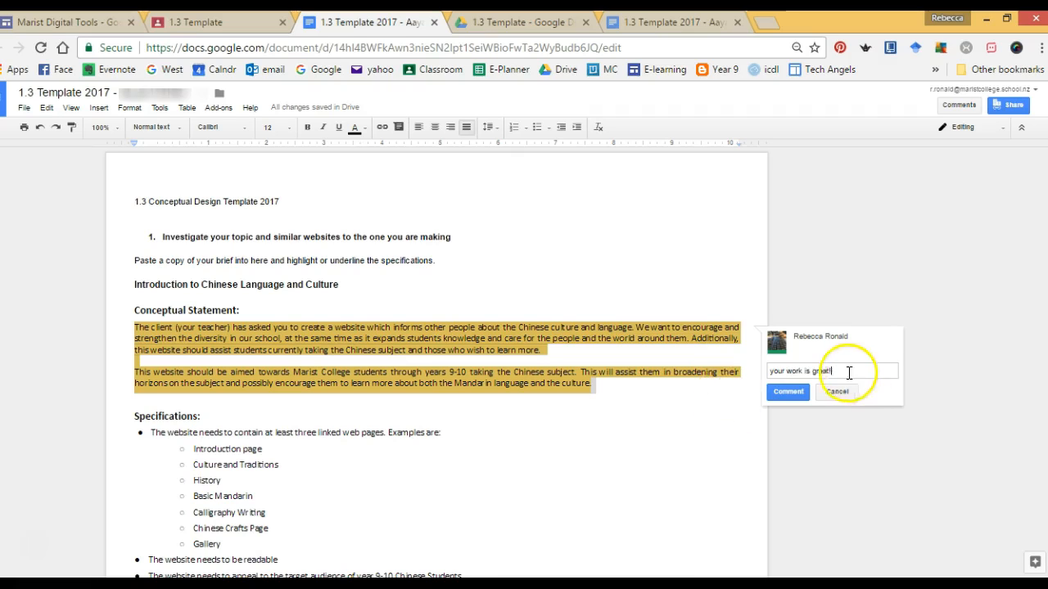
pyautogui.click(790, 391)
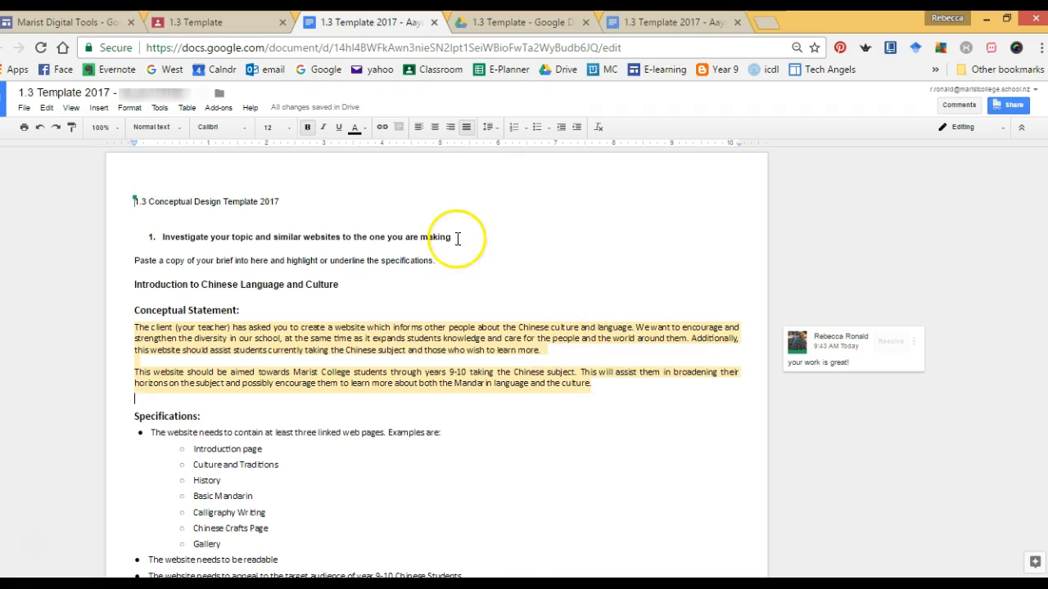
pyautogui.click(435, 22)
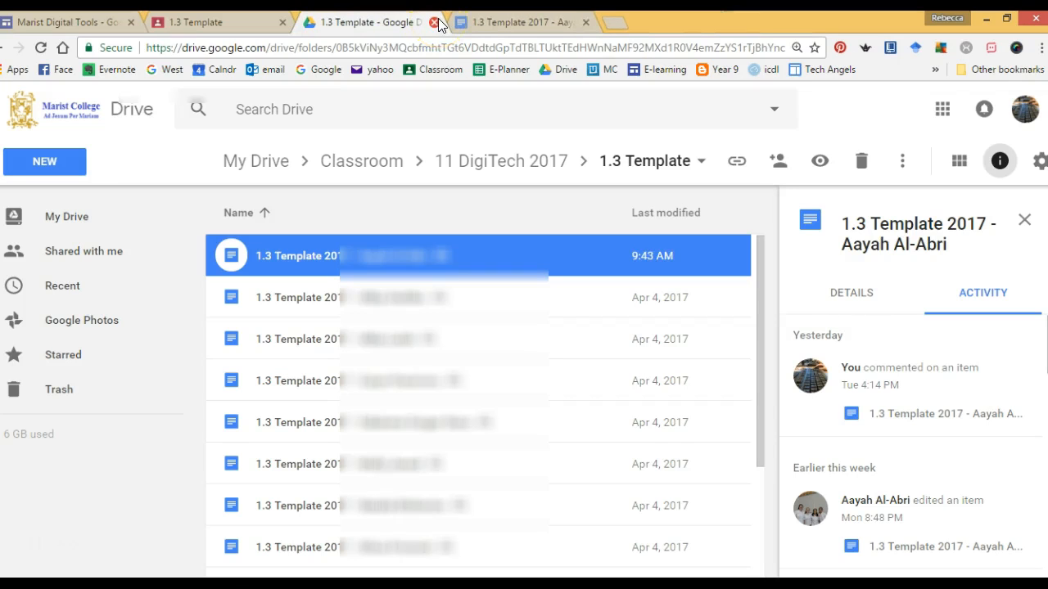
pyautogui.click(586, 23)
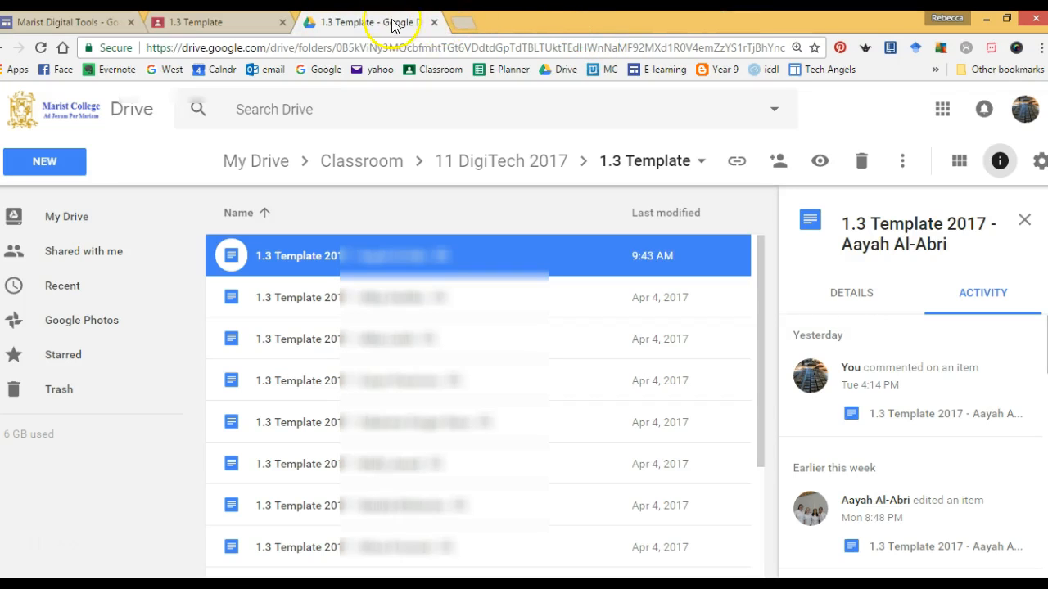